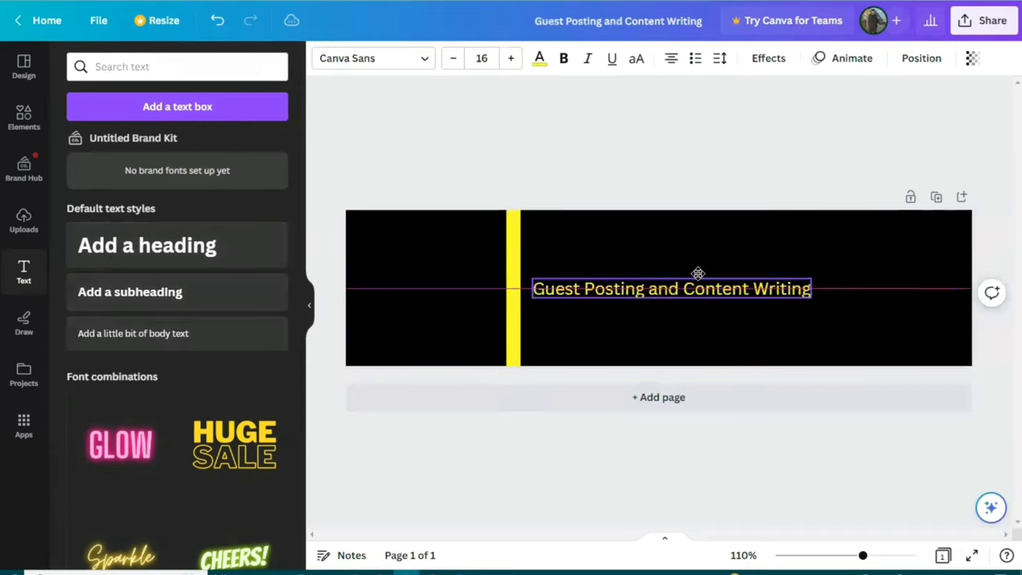
# Set the "Guest Posting and Content Writing" text to the Shrikhand font at size 23.
pyautogui.click(401, 60)
pyautogui.click(160, 276)
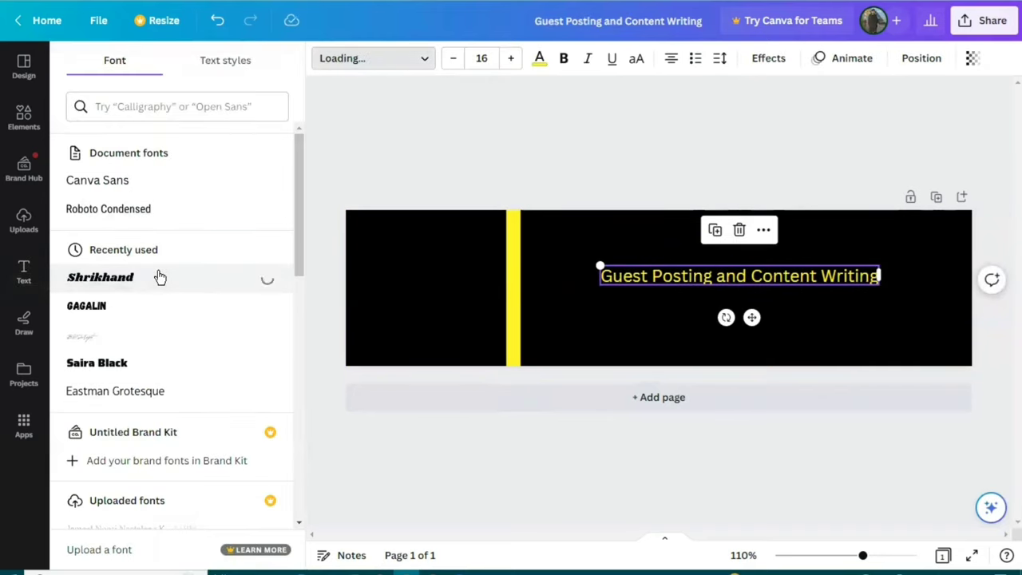
pyautogui.click(504, 64)
pyautogui.click(504, 63)
pyautogui.click(503, 64)
pyautogui.click(505, 64)
pyautogui.click(505, 64)
pyautogui.click(505, 64)
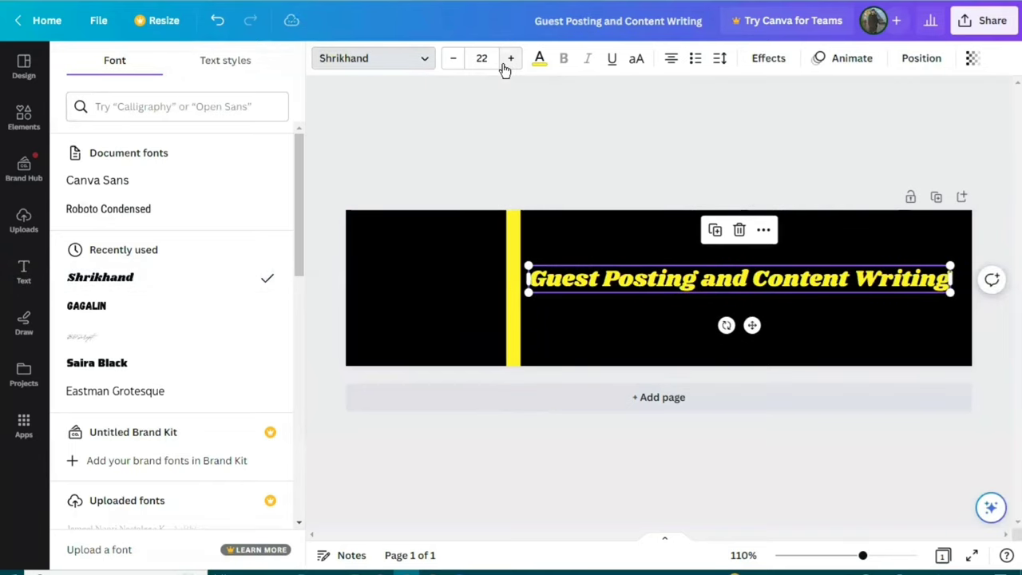
pyautogui.click(505, 64)
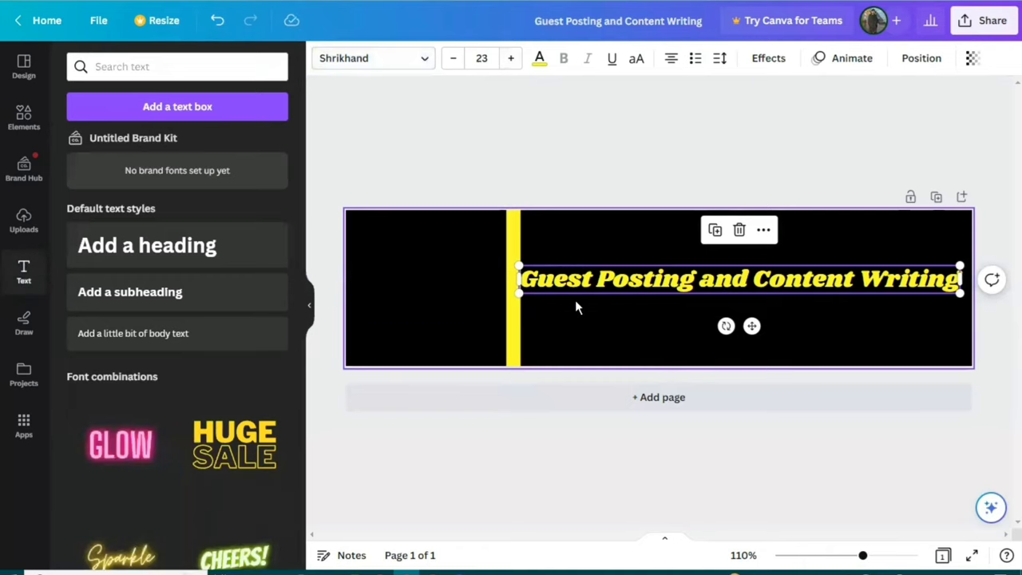
# Move the "Guest Posting and Content Writing" text slightly higher on the banner, beside the yellow bar.
pyautogui.click(575, 299)
pyautogui.moveTo(594, 285); pyautogui.dragTo(601, 271)
pyautogui.click(605, 274)
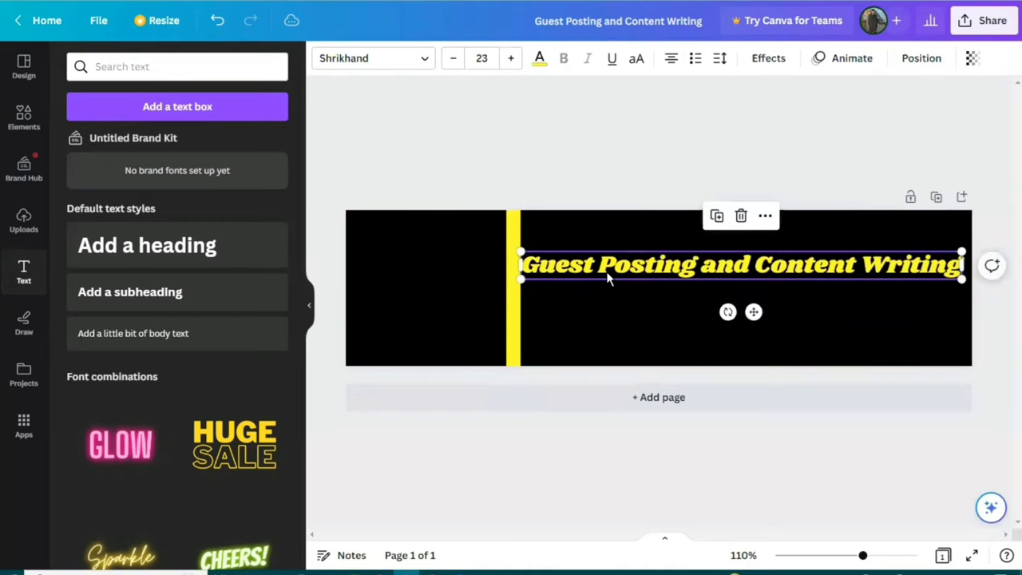
pyautogui.press('Escape')
pyautogui.click(607, 277)
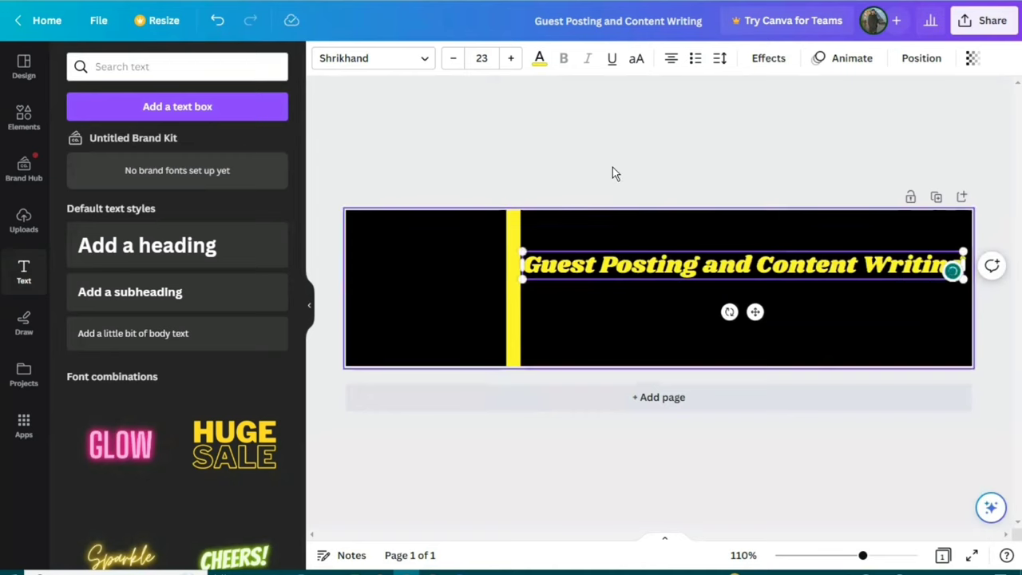
# Change the colour of the "Guest Posting and Content Writing" text to white.
pyautogui.click(611, 253)
pyautogui.click(611, 254)
pyautogui.click(539, 57)
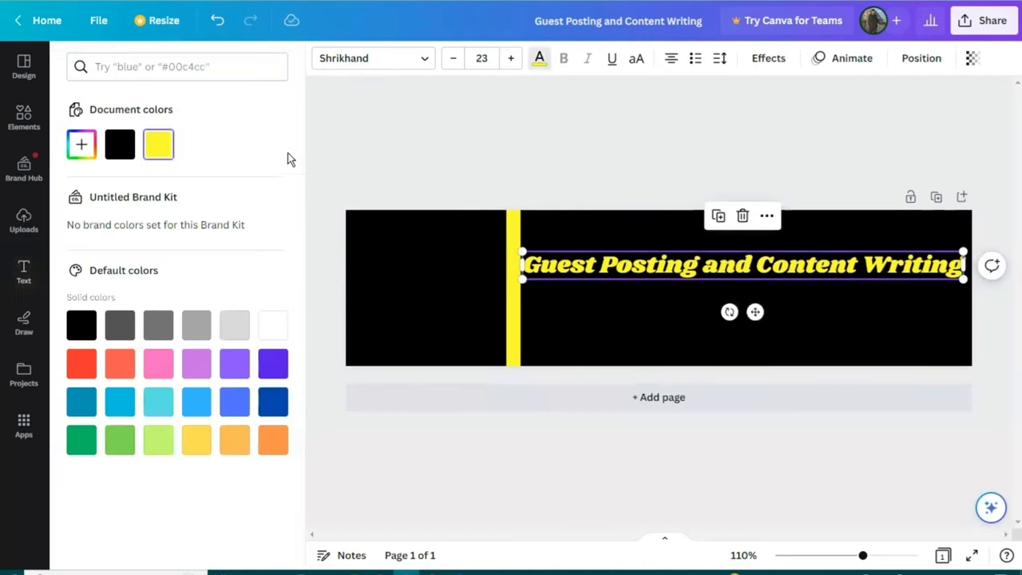
pyautogui.click(271, 329)
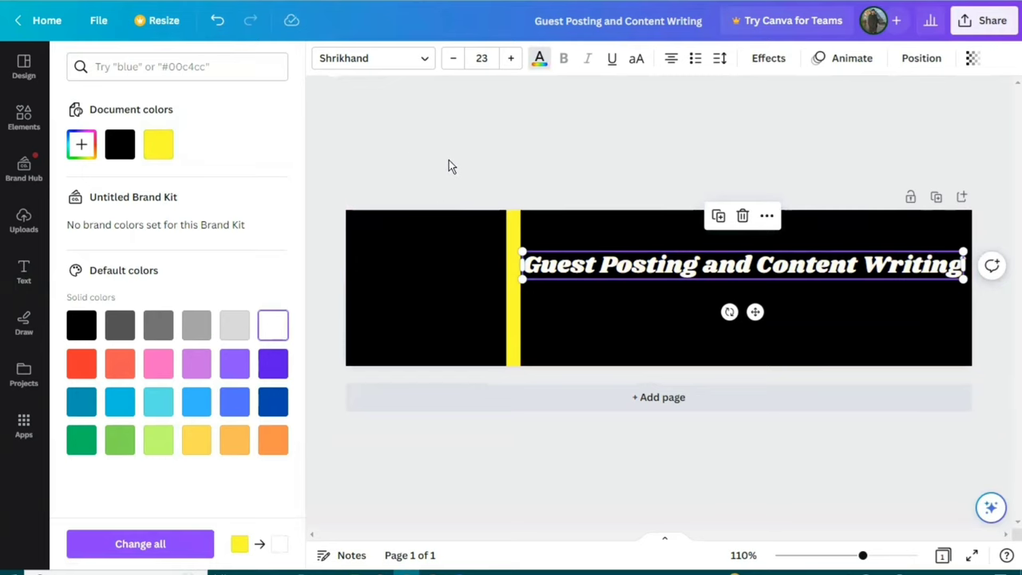
# Add a second heading reading "Expert" directly below the "Guest Posting and Content Writing" line.
pyautogui.click(24, 272)
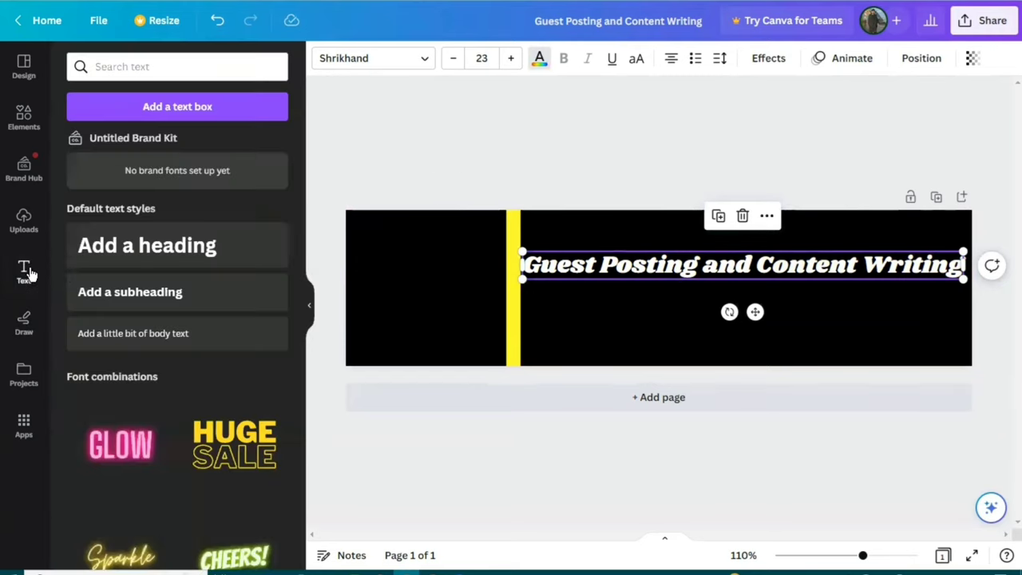
pyautogui.click(160, 257)
pyautogui.press('BackSpace')
pyautogui.write('E')
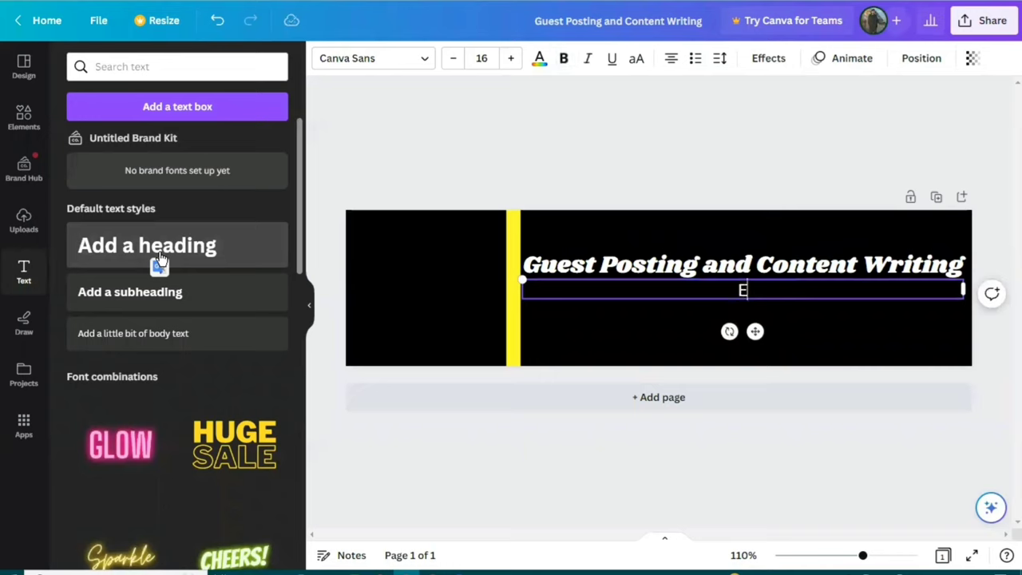
pyautogui.write('xpert')
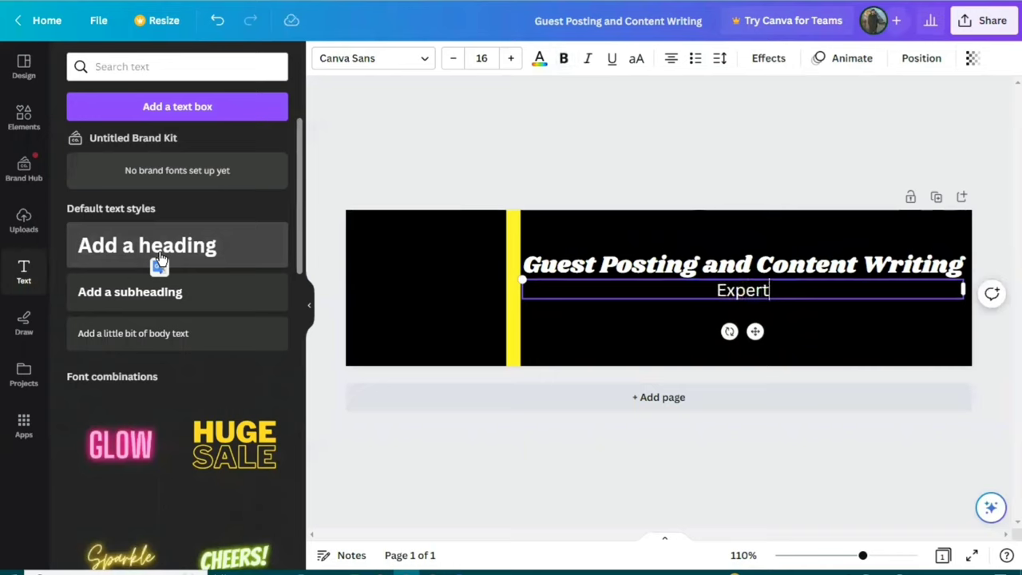
pyautogui.click(483, 171)
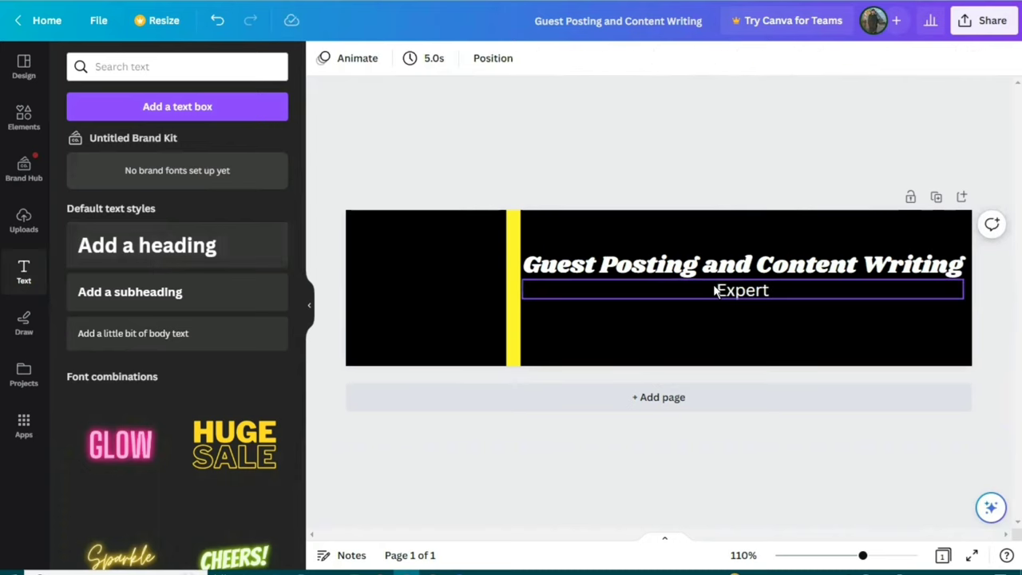
# Increase the font size of the "Expert" text to 23.
pyautogui.click(716, 291)
pyautogui.click(510, 58)
pyautogui.click(510, 58)
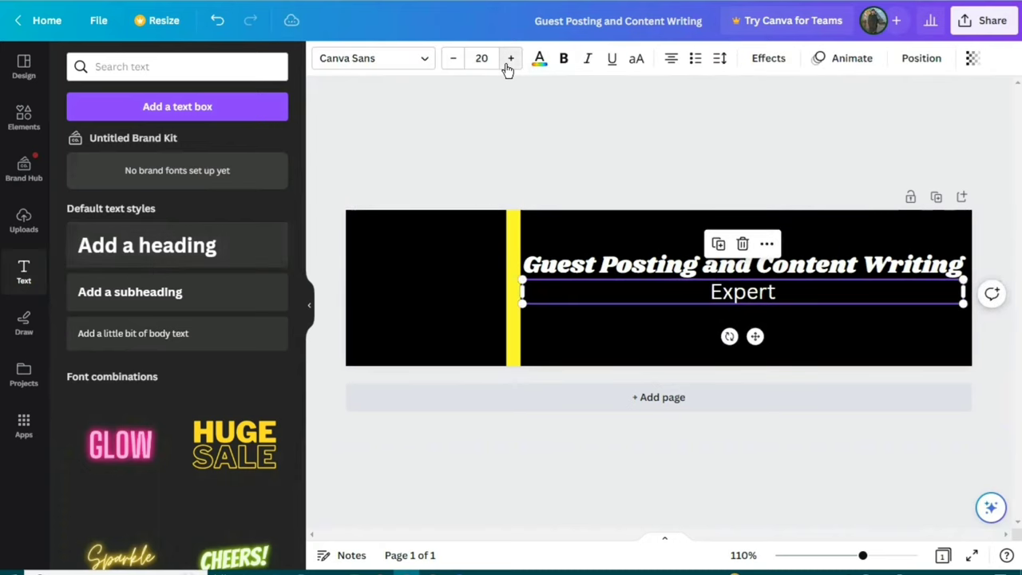
pyautogui.click(510, 58)
pyautogui.click(510, 58)
pyautogui.click(597, 267)
pyautogui.click(663, 302)
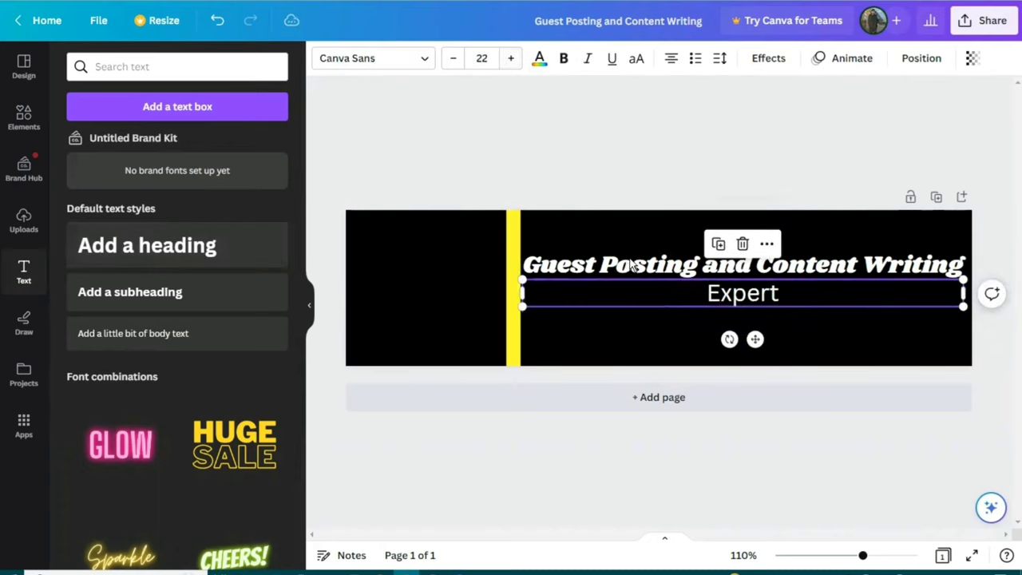
pyautogui.click(505, 62)
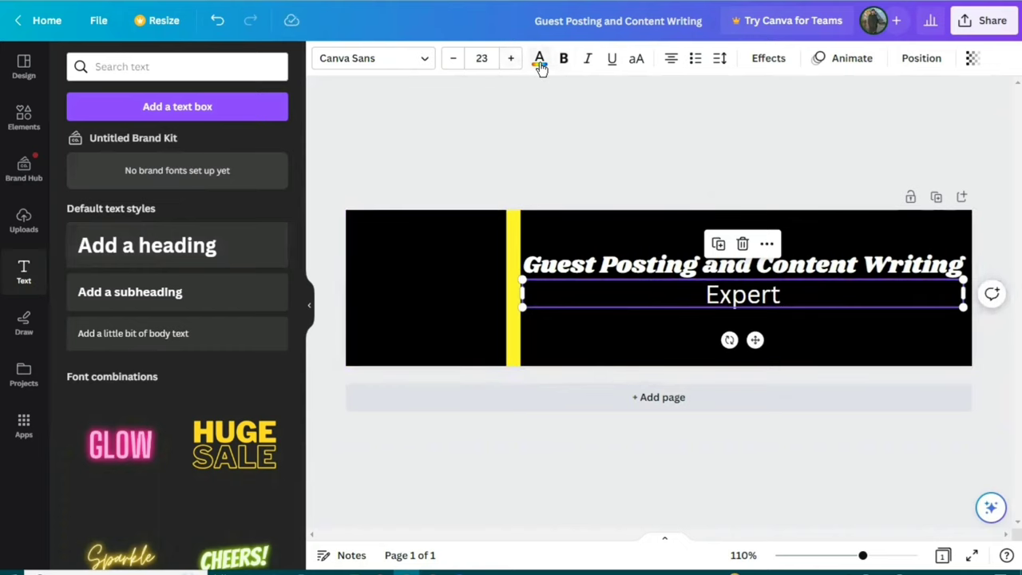
# Apply the Shrikhand font to the "Expert" text and move it slightly lower beneath the first line.
pyautogui.click(539, 62)
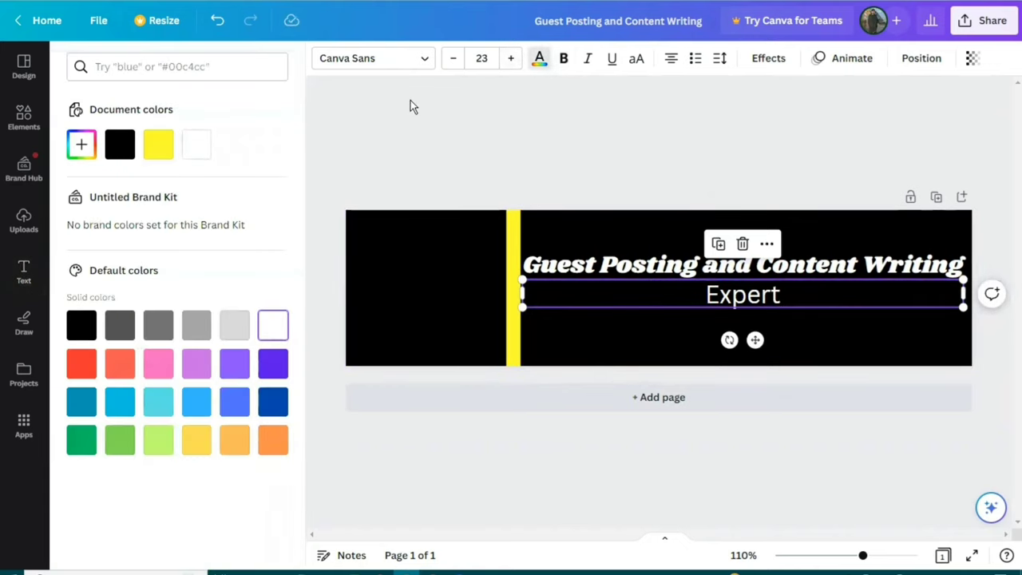
pyautogui.click(383, 62)
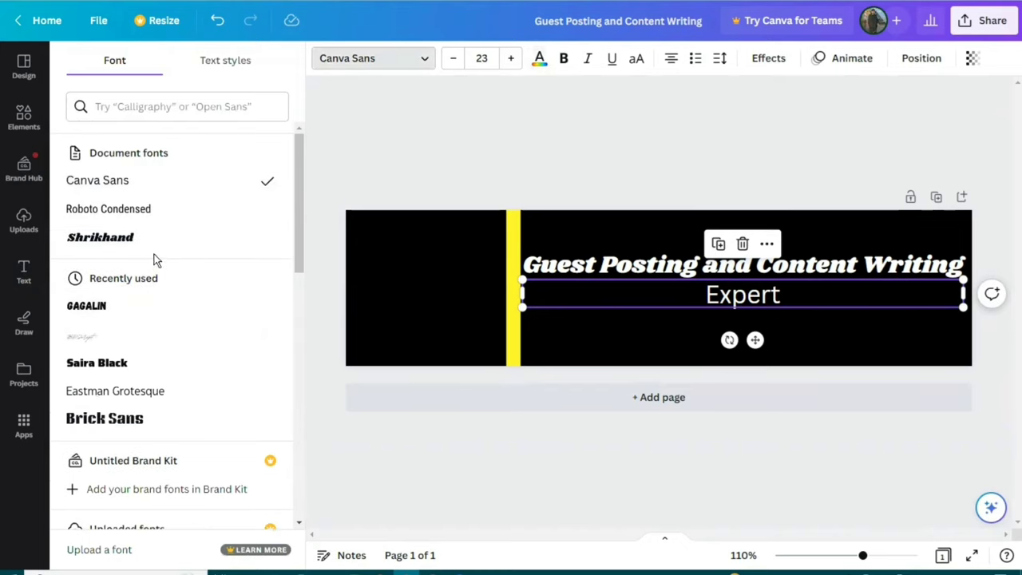
pyautogui.click(162, 248)
pyautogui.click(498, 167)
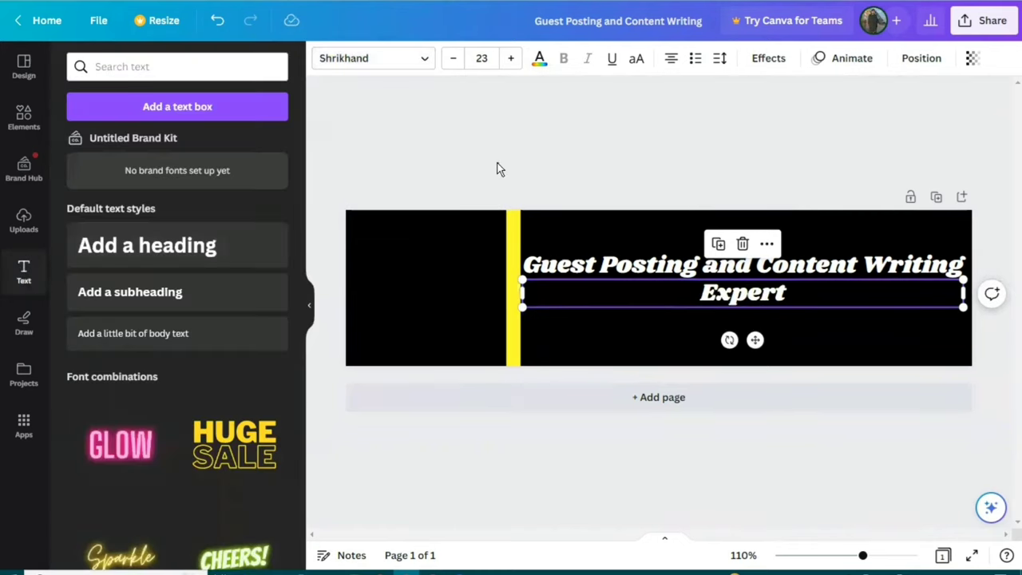
pyautogui.click(678, 303)
pyautogui.click(678, 302)
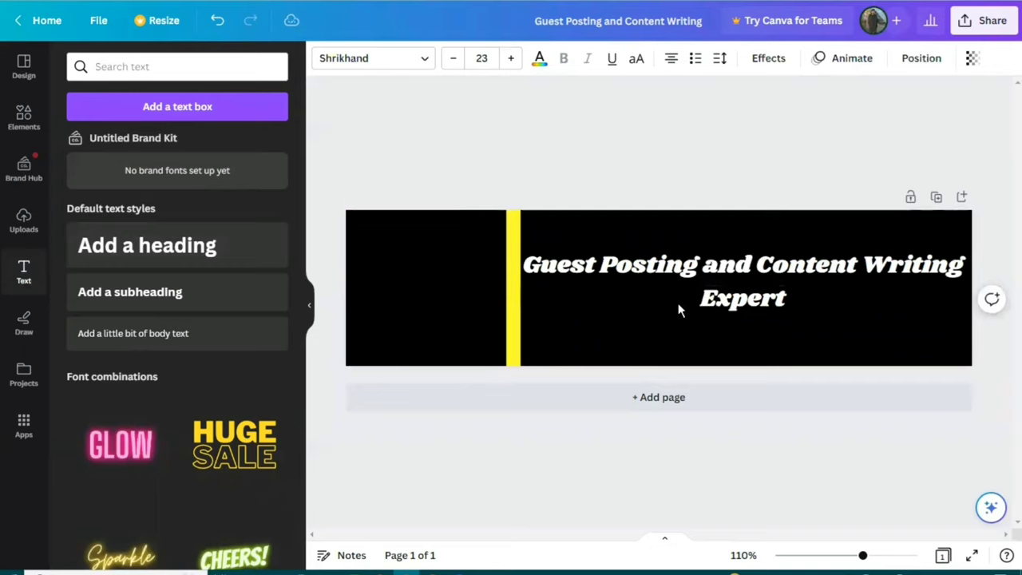
pyautogui.click(576, 169)
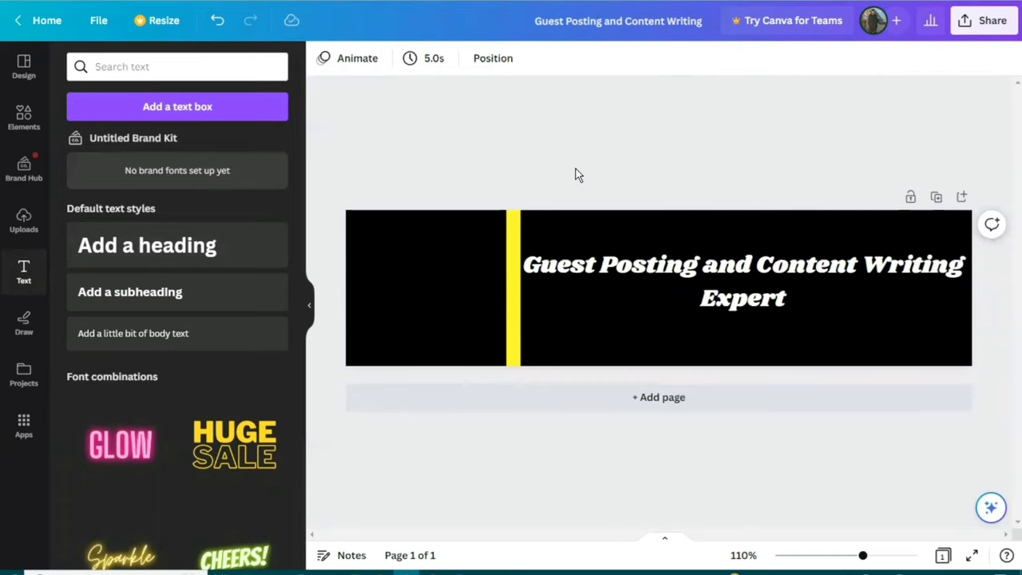
# Download the finished banner as a PNG file.
pyautogui.click(979, 17)
pyautogui.click(799, 383)
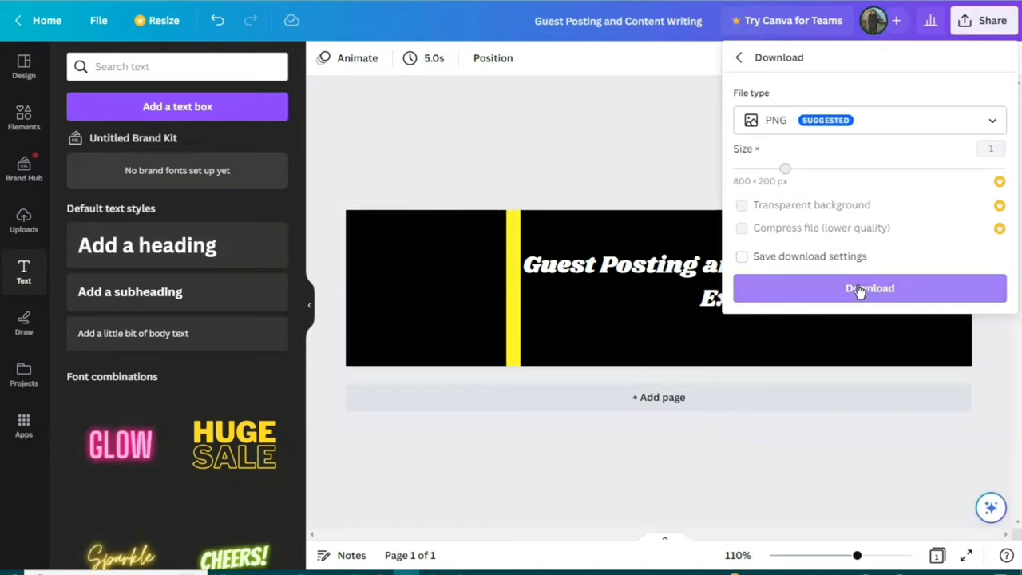
pyautogui.click(859, 292)
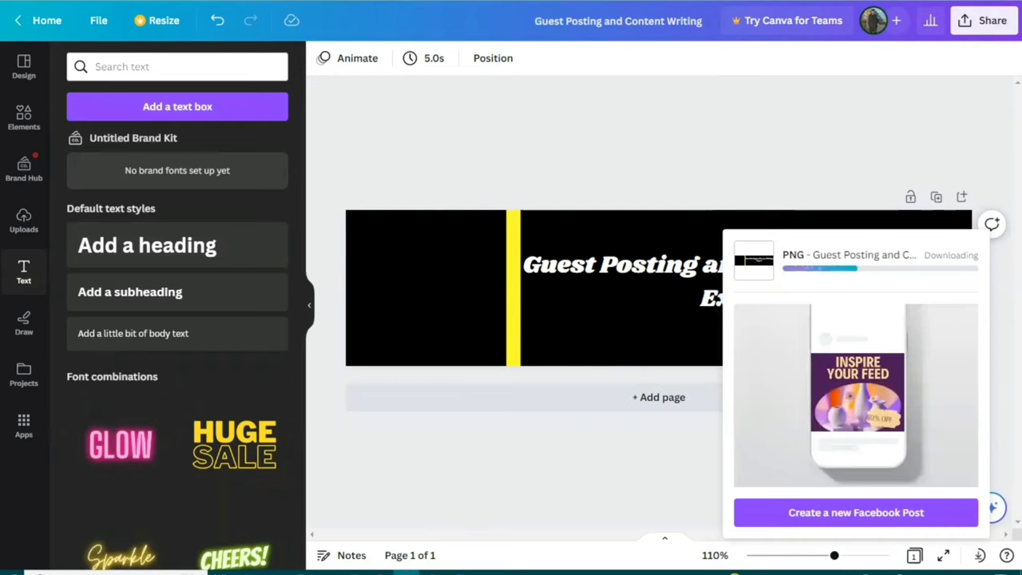
# Switch to the LinkedIn profile and apply the downloaded "Guest Posting and Content Writing" image as its background photo.
pyautogui.moveTo(407, 572)
pyautogui.click(427, 491)
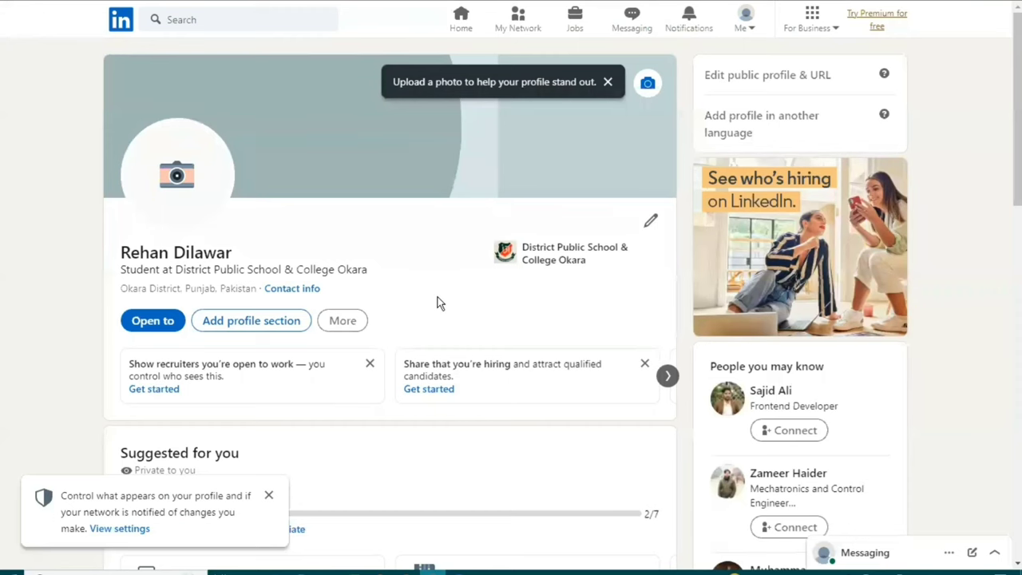
pyautogui.click(608, 82)
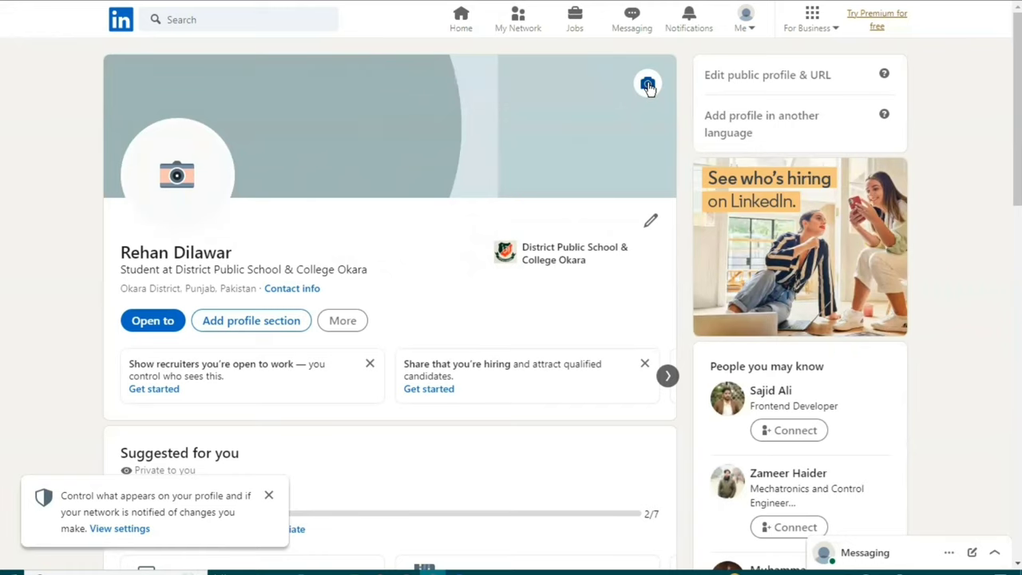
pyautogui.click(647, 83)
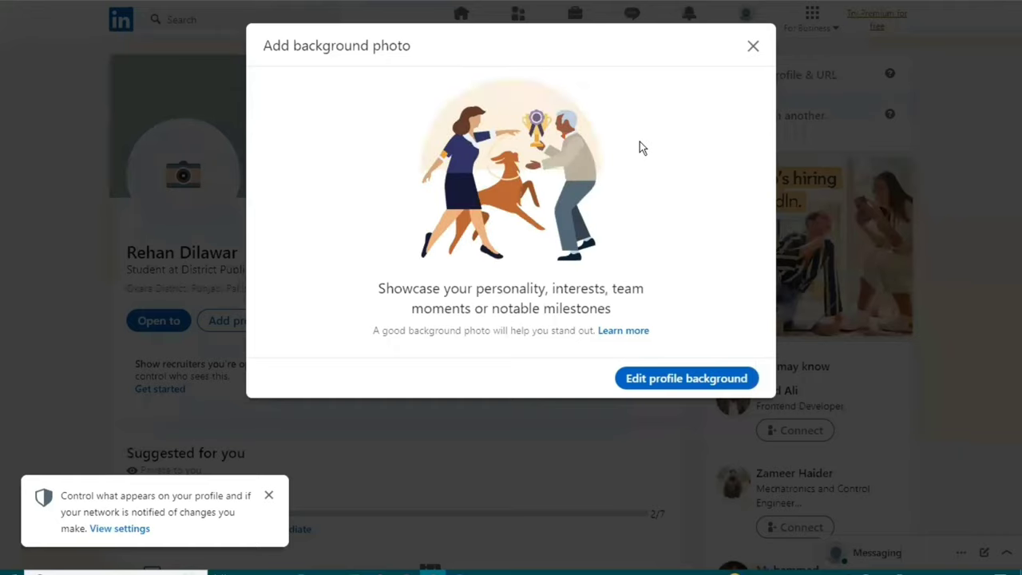
pyautogui.click(659, 387)
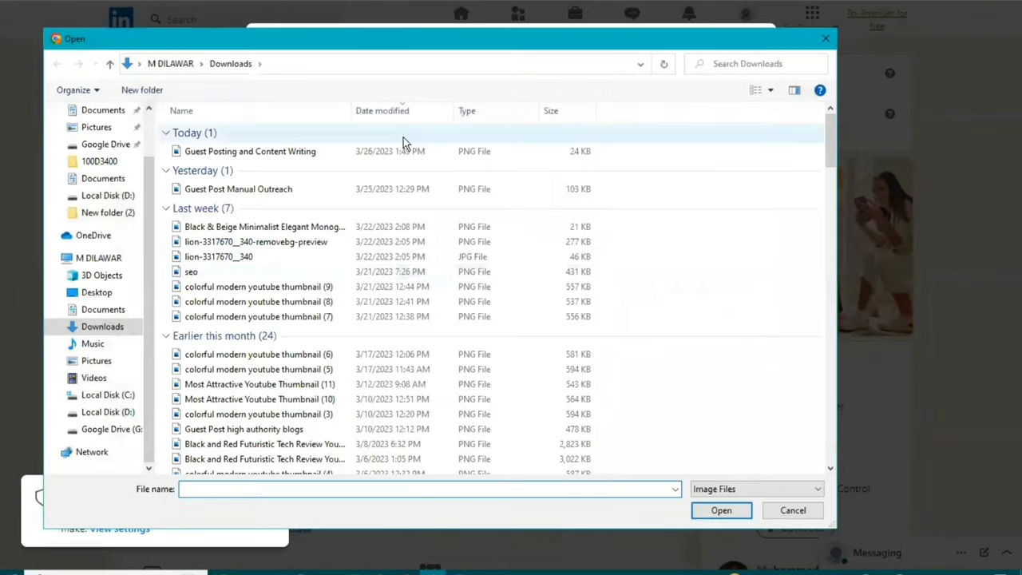
pyautogui.click(344, 151)
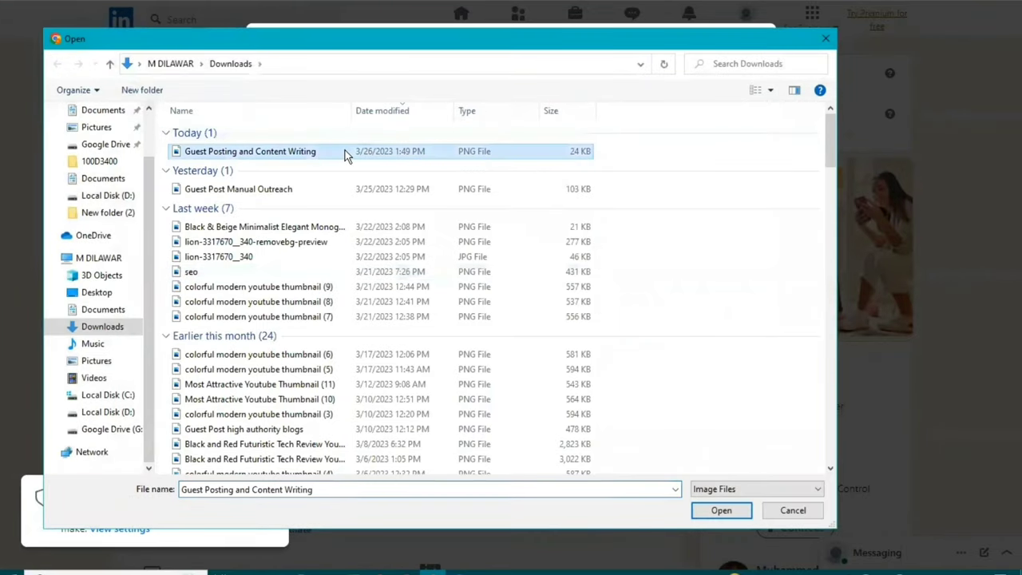
pyautogui.click(700, 506)
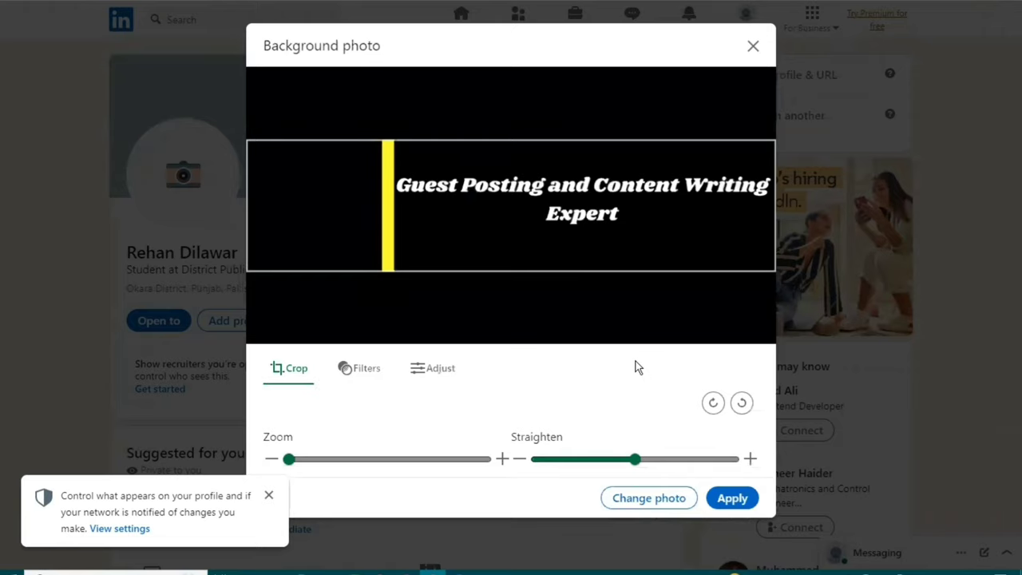
pyautogui.click(731, 498)
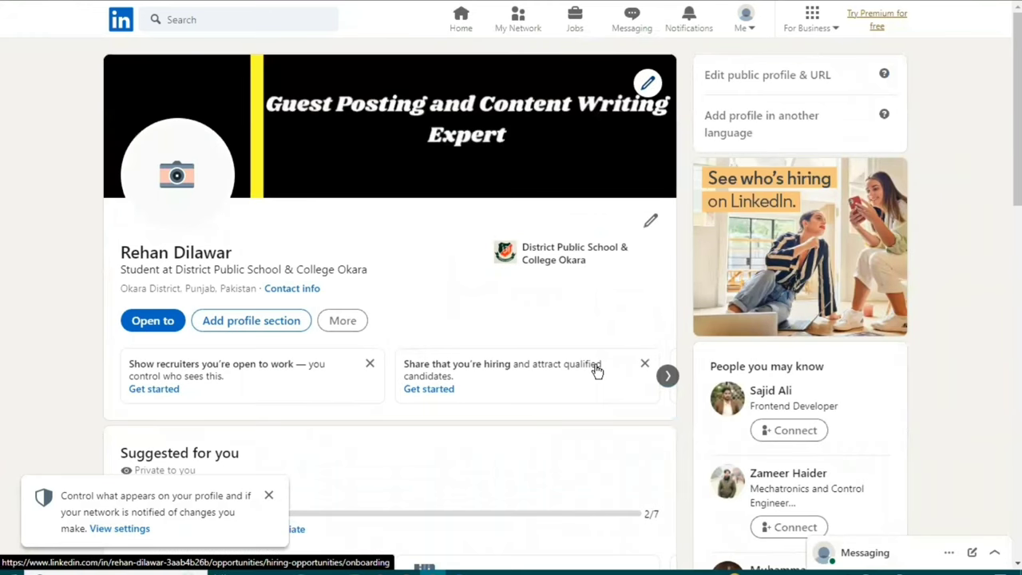
# View the options for adding a profile photo.
pyautogui.click(183, 171)
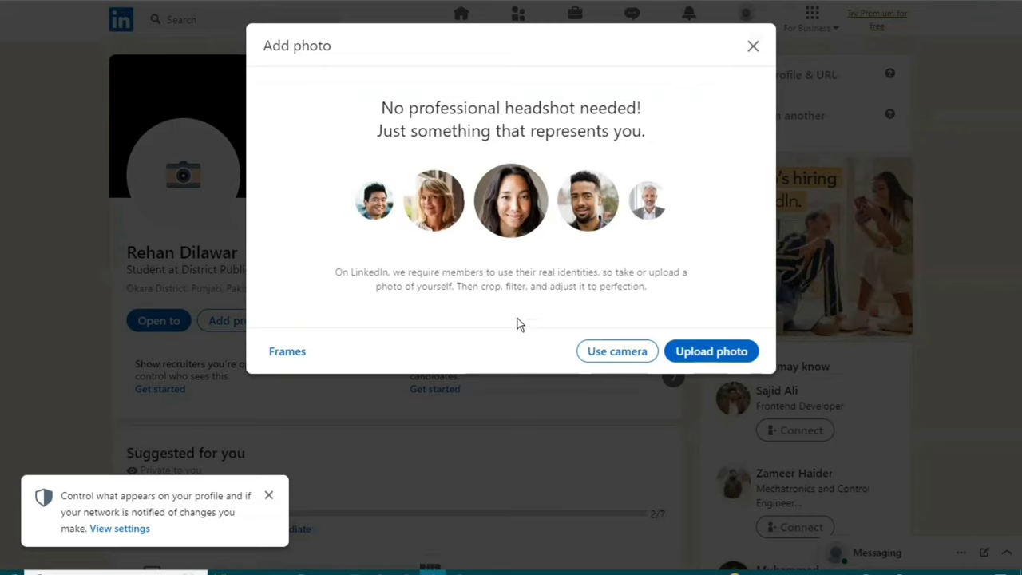
pyautogui.click(753, 45)
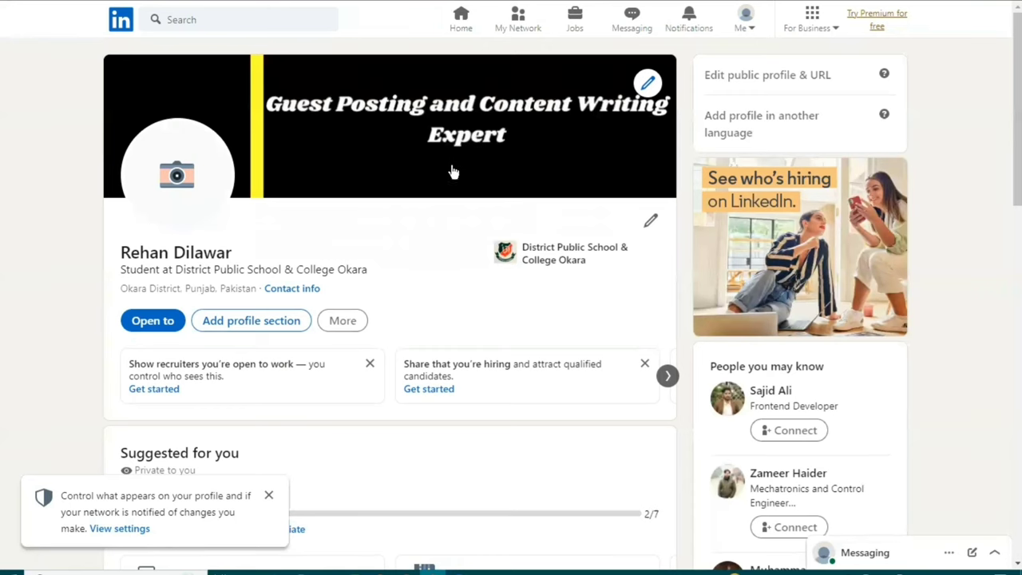
pyautogui.scroll(-1, 450, 164)
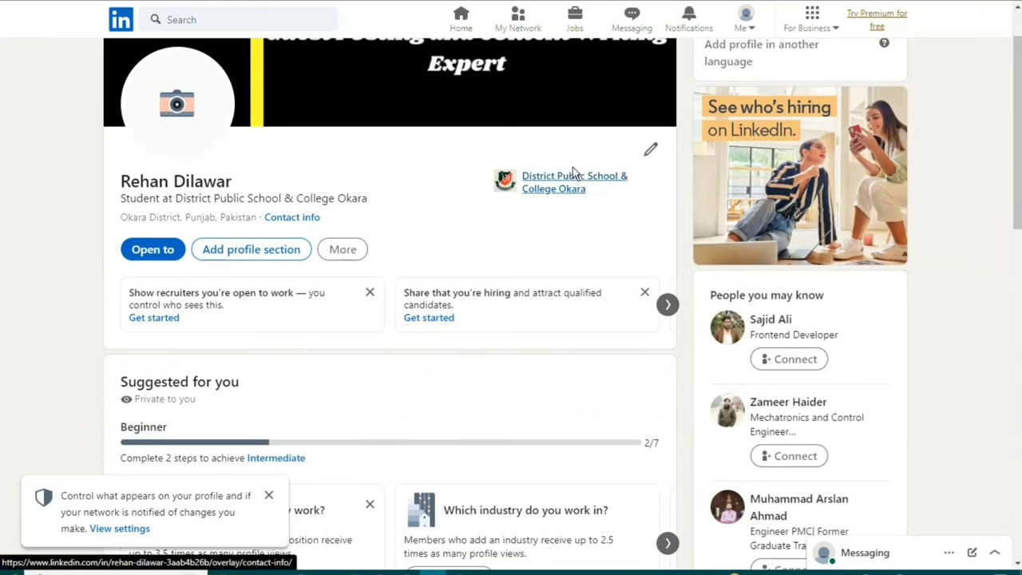
pyautogui.click(648, 153)
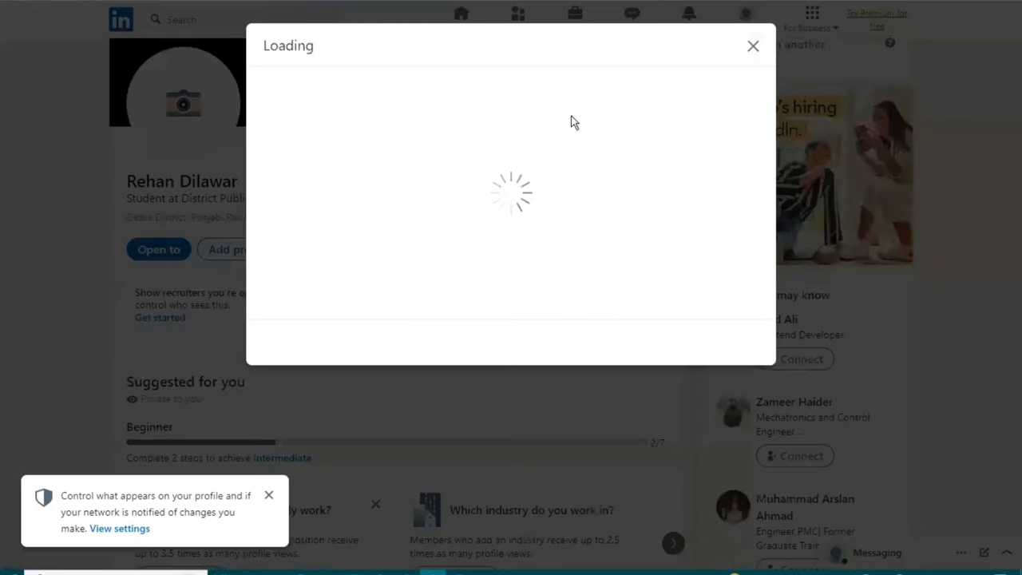
pyautogui.click(753, 46)
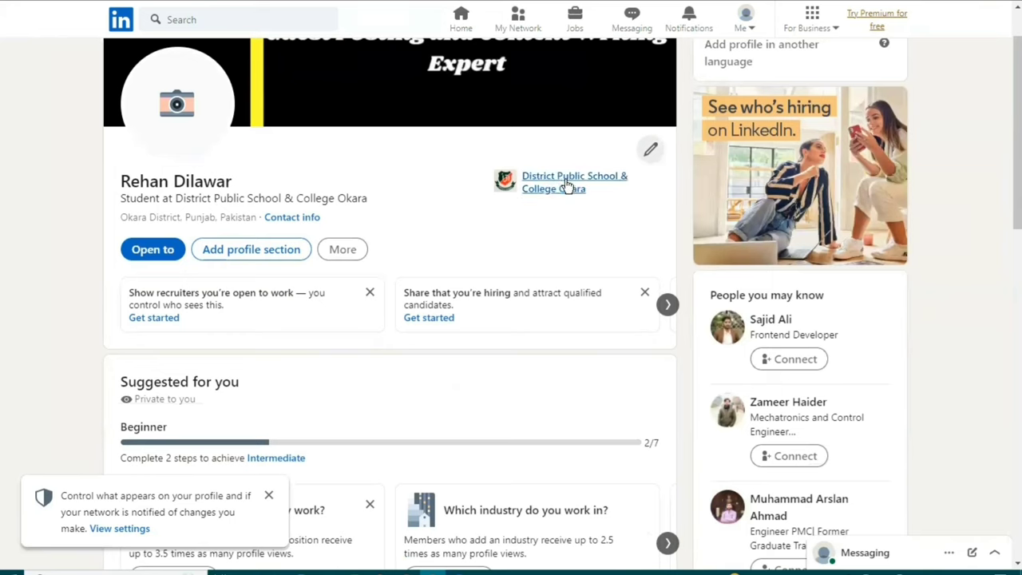
pyautogui.click(652, 154)
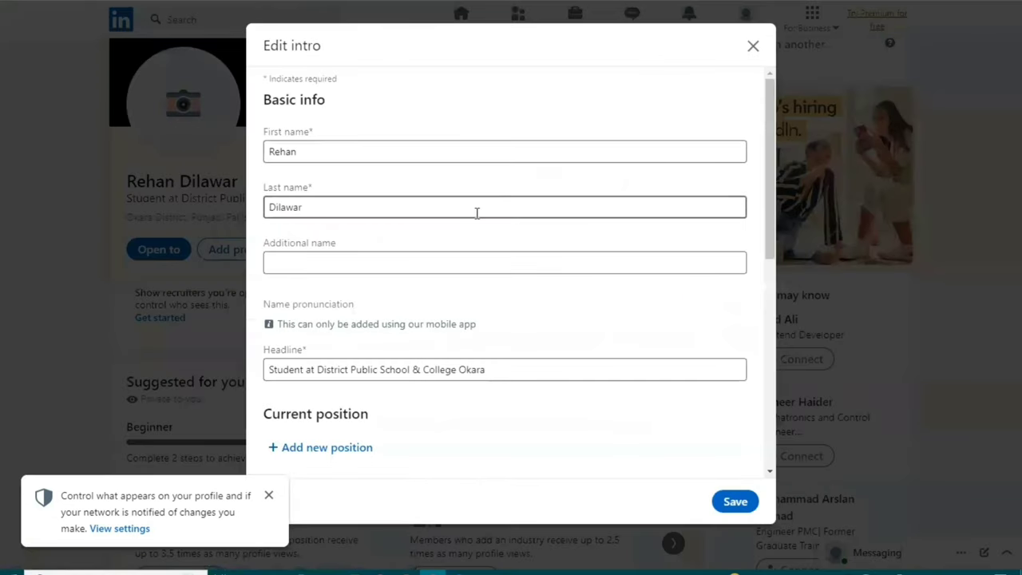
pyautogui.scroll(-1, 472, 216)
pyautogui.click(372, 196)
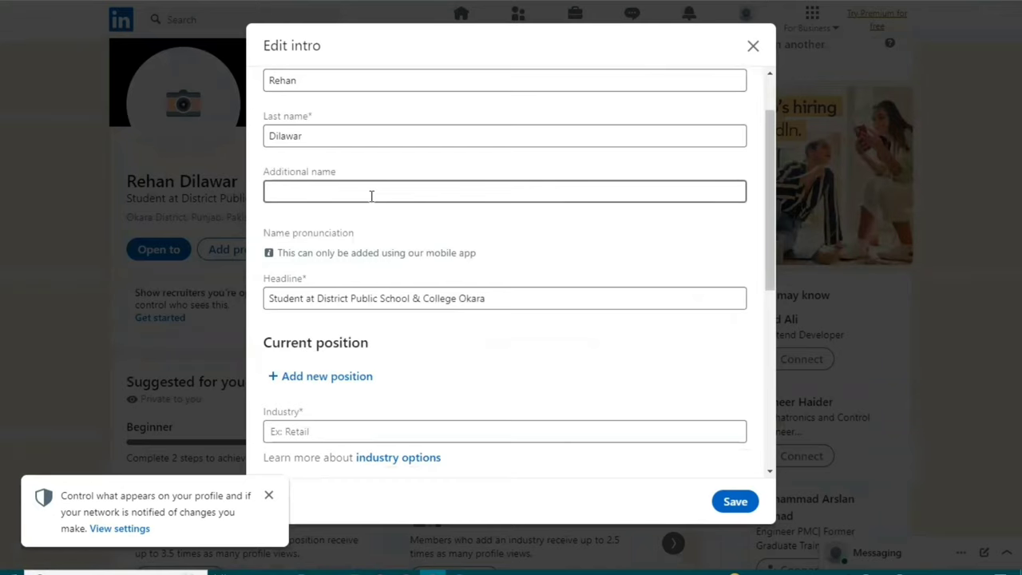
pyautogui.click(505, 297)
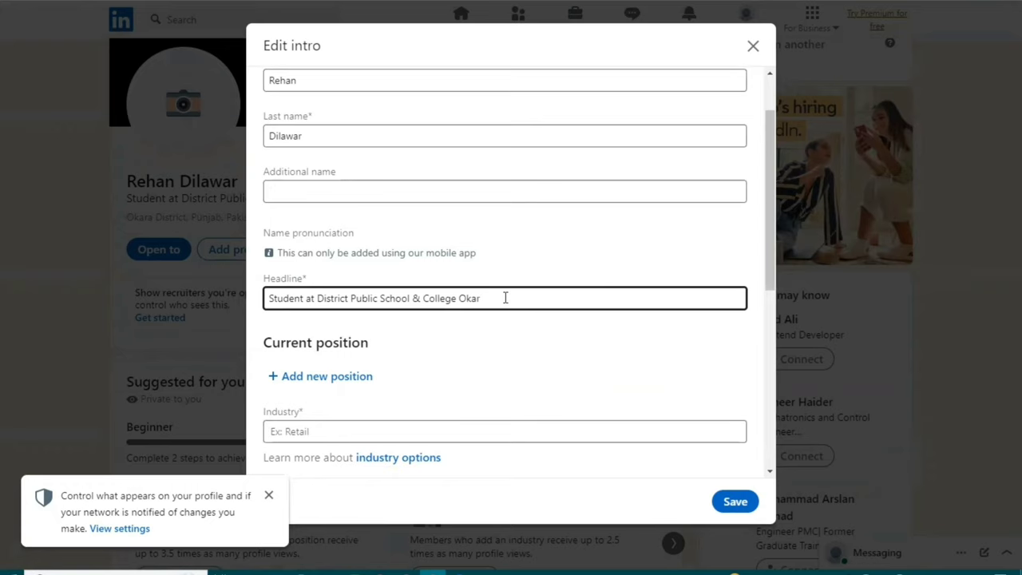
pyautogui.click(750, 48)
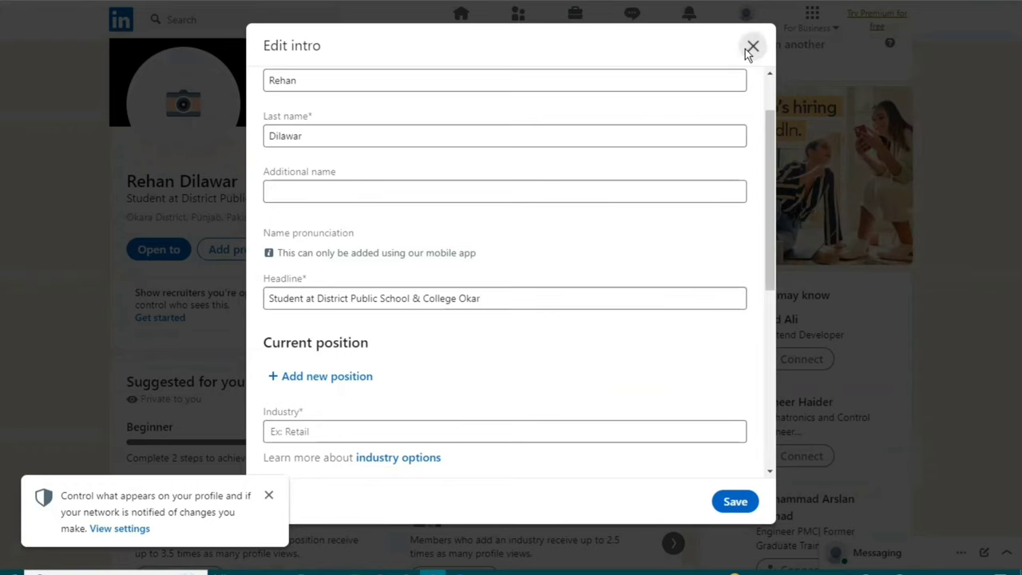
pyautogui.click(578, 248)
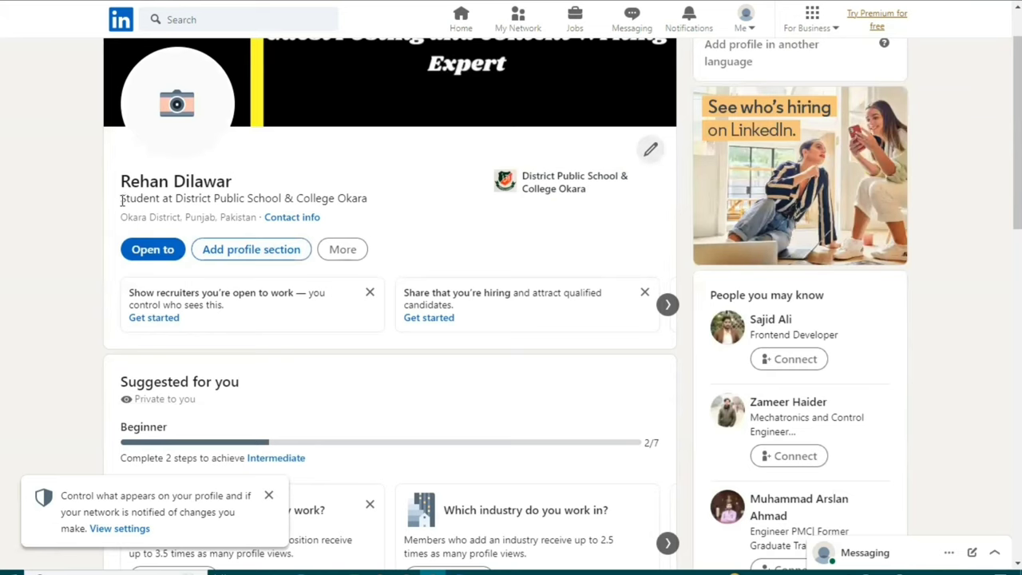
# Replace the profile headline with "Guest Posting | Link Building | SEO", set the industry to Marketing Services, and save the intro.
pyautogui.moveTo(121, 201); pyautogui.dragTo(363, 196)
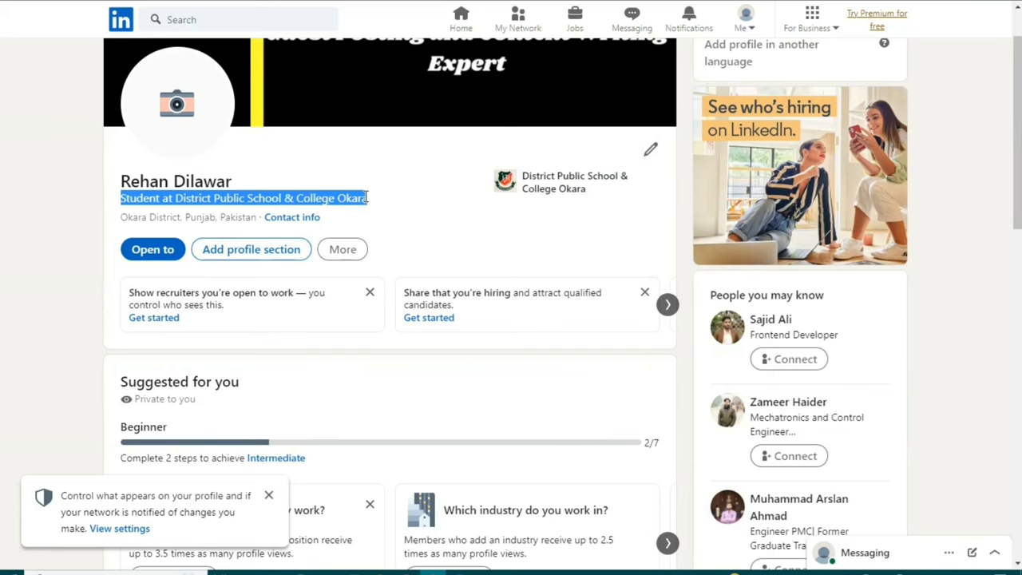
pyautogui.click(651, 151)
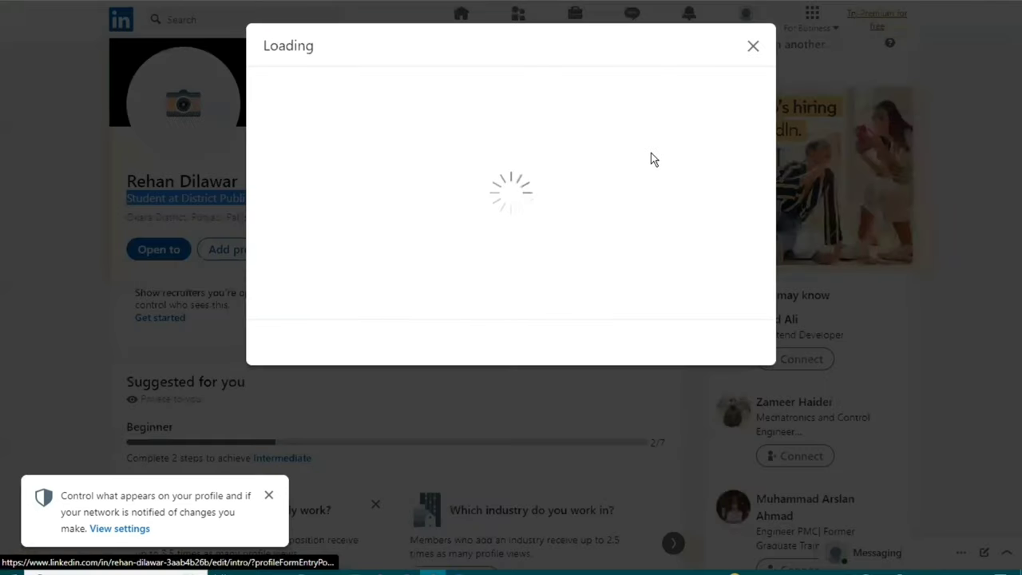
pyautogui.scroll(-4, 374, 260)
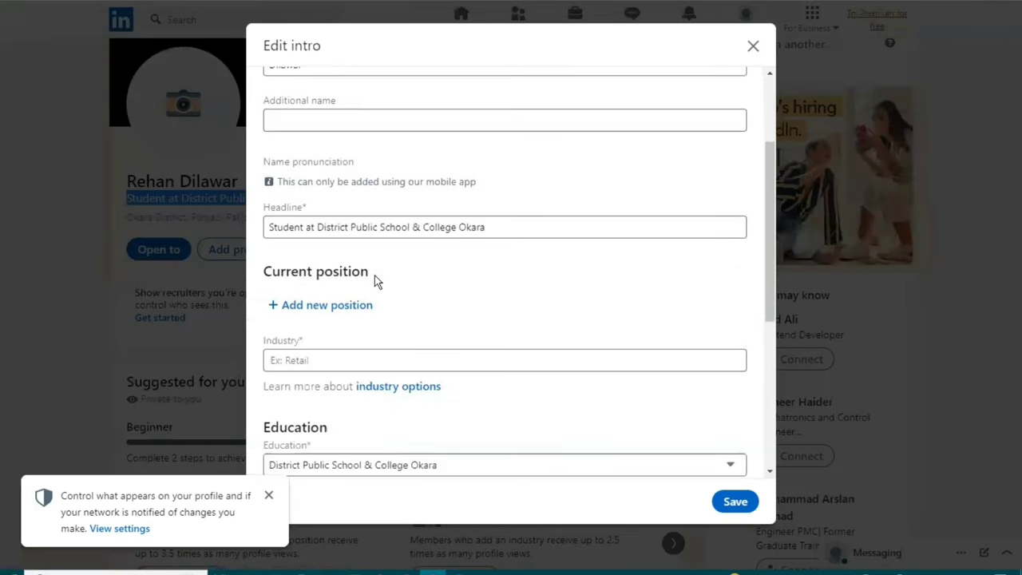
pyautogui.scroll(-2, 367, 351)
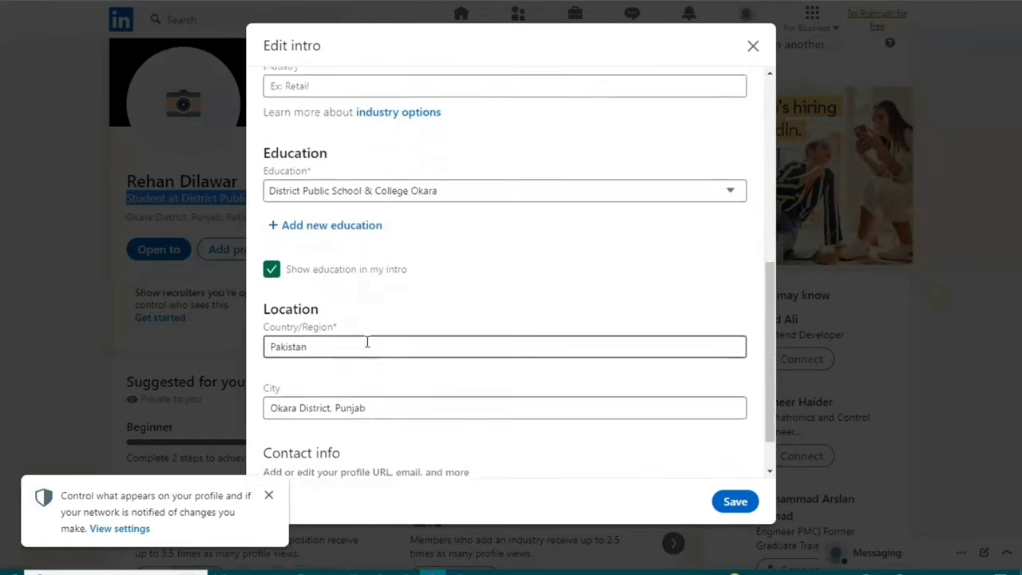
pyautogui.scroll(4, 366, 343)
pyautogui.click(506, 228)
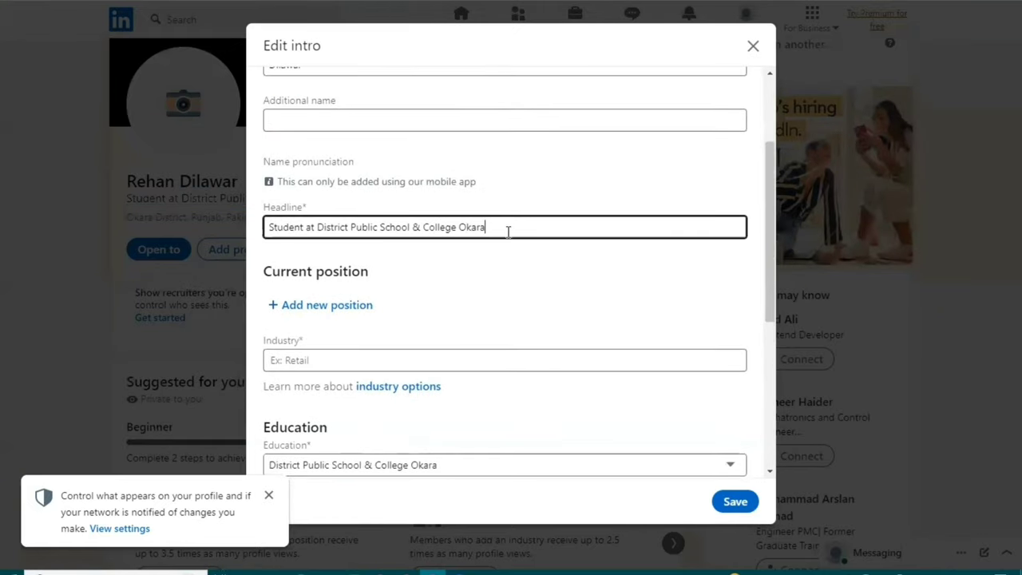
pyautogui.press('BackSpace')
pyautogui.press('BackSpace')
pyautogui.press('BackSpace')
pyautogui.press('BackSpace')
pyautogui.press('BackSpace')
pyautogui.press('BackSpace')
pyautogui.press('BackSpace')
pyautogui.press('BackSpace')
pyautogui.press('BackSpace')
pyautogui.press('BackSpace')
pyautogui.press('BackSpace')
pyautogui.press('BackSpace')
pyautogui.press('BackSpace')
pyautogui.press('BackSpace')
pyautogui.press('BackSpace')
pyautogui.press('BackSpace')
pyautogui.press('BackSpace')
pyautogui.press('BackSpace')
pyautogui.press('BackSpace')
pyautogui.press('BackSpace')
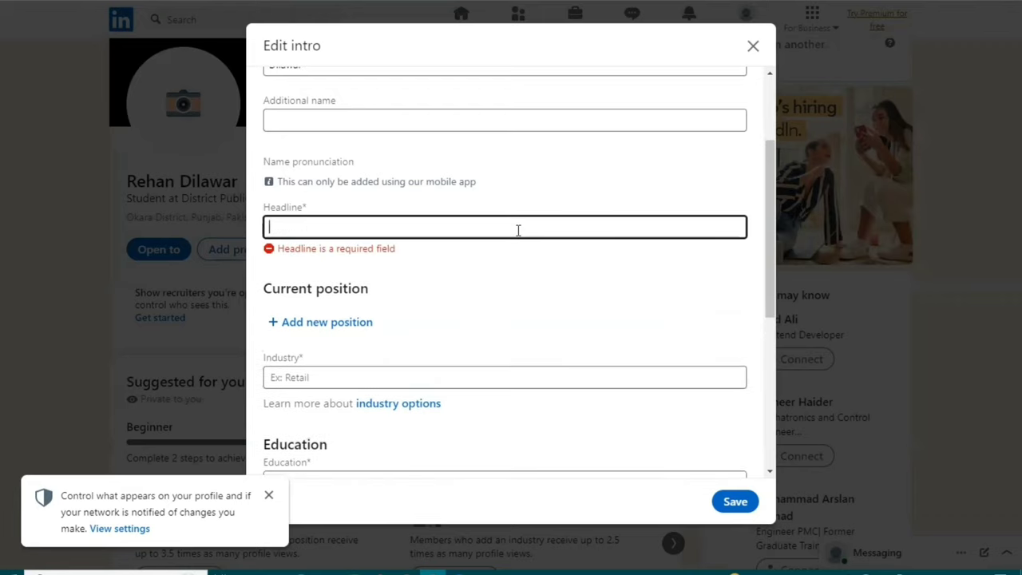
pyautogui.write('Guest')
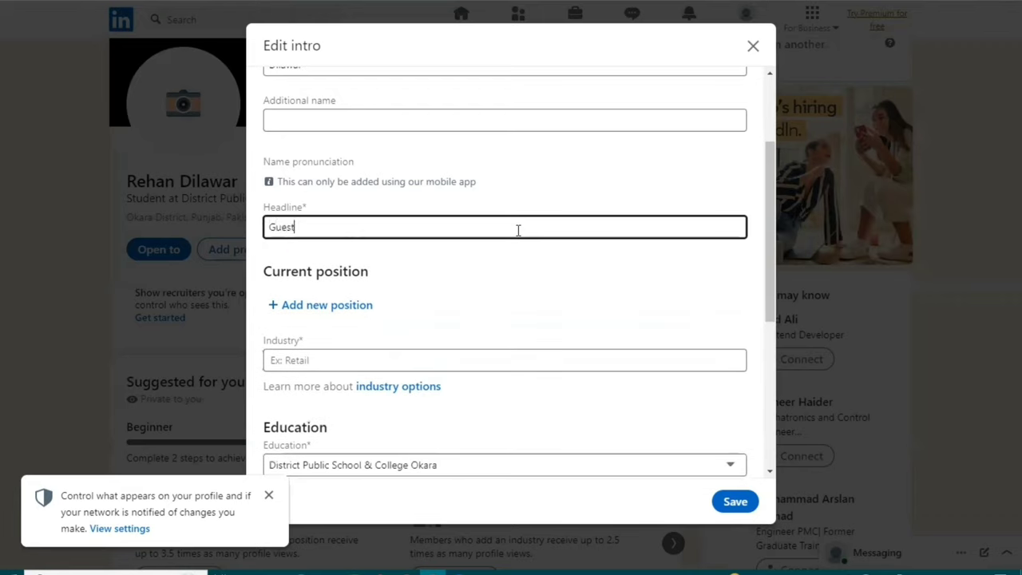
pyautogui.write(' Po')
pyautogui.write('ink ')
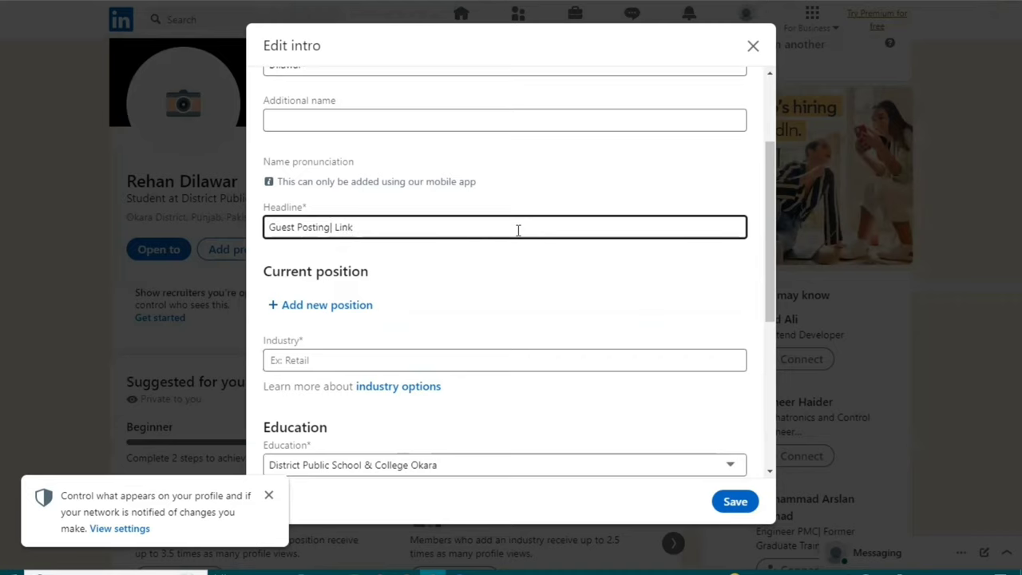
pyautogui.write('Building')
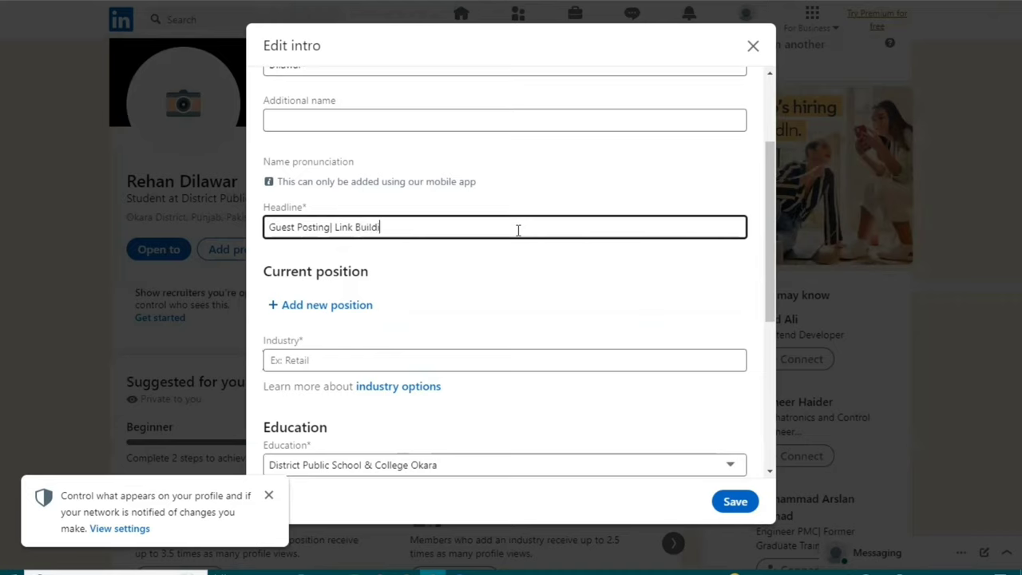
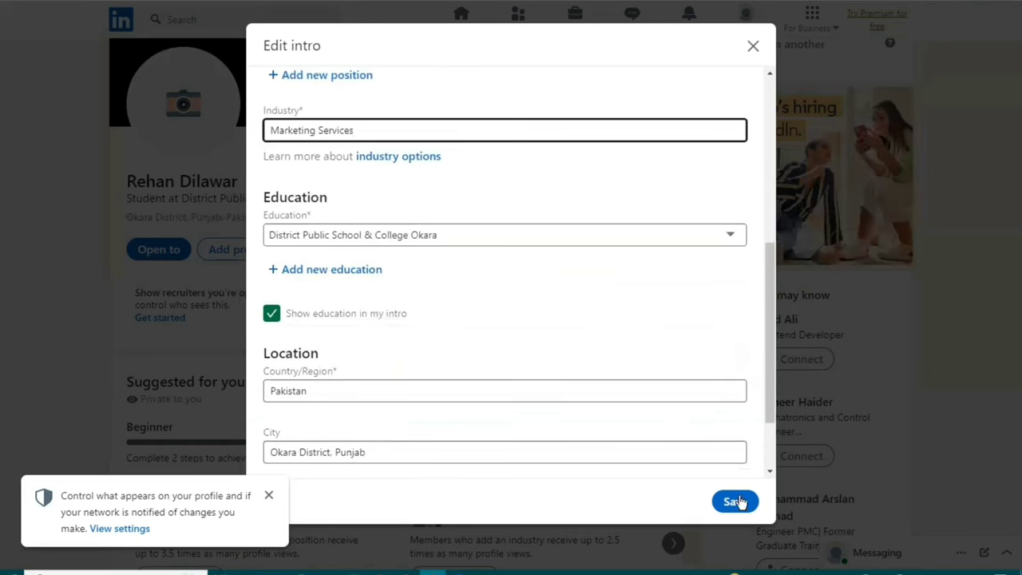
pyautogui.click(735, 500)
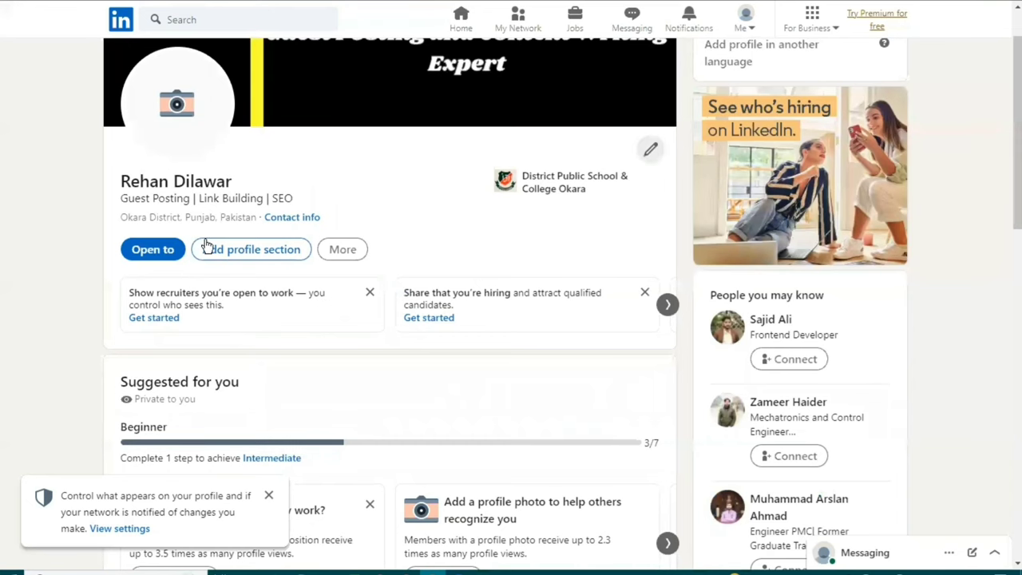
# Review the updated headline and banner on the profile.
pyautogui.moveTo(293, 201); pyautogui.dragTo(120, 202)
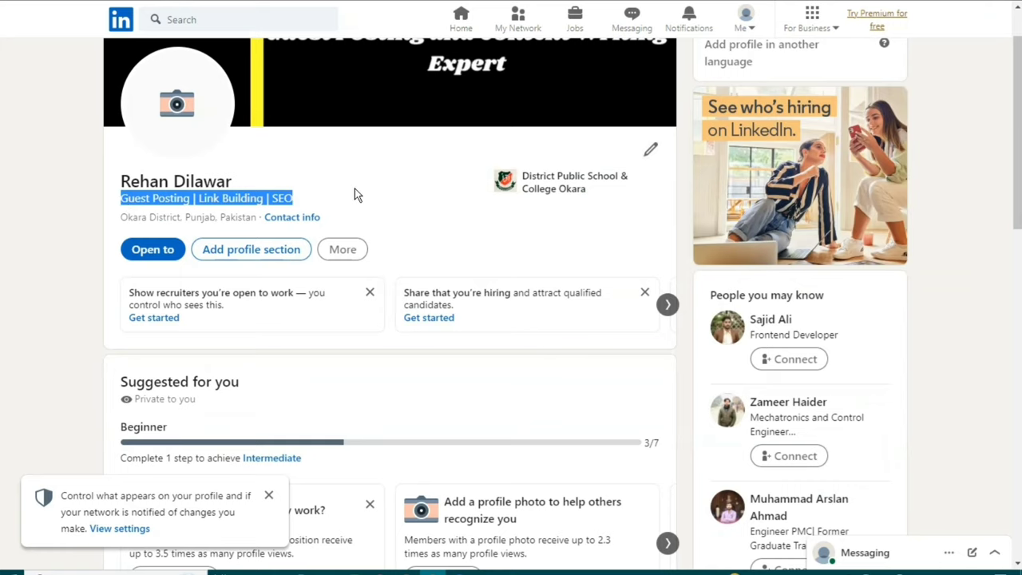
pyautogui.click(330, 206)
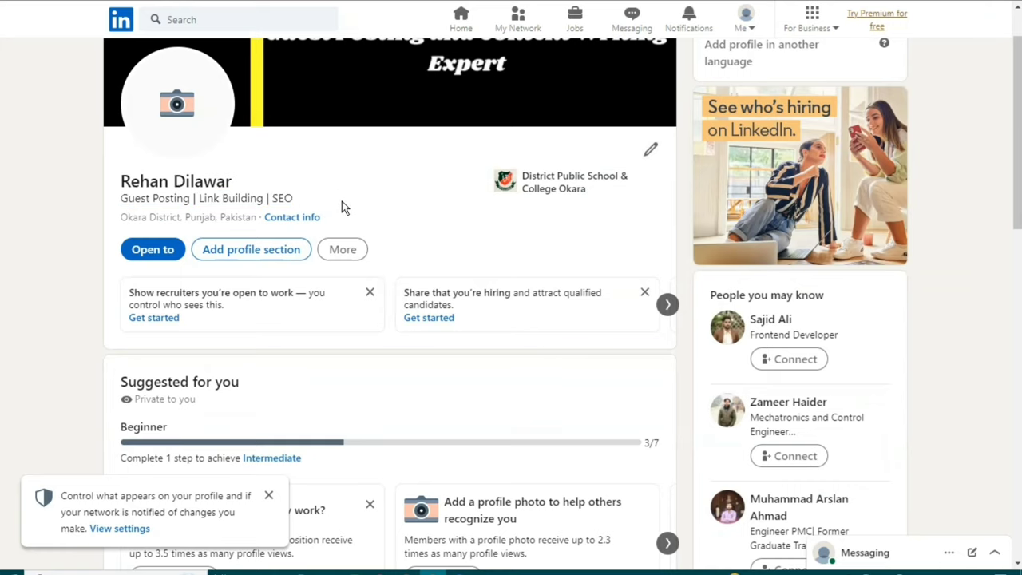
pyautogui.scroll(1, 347, 201)
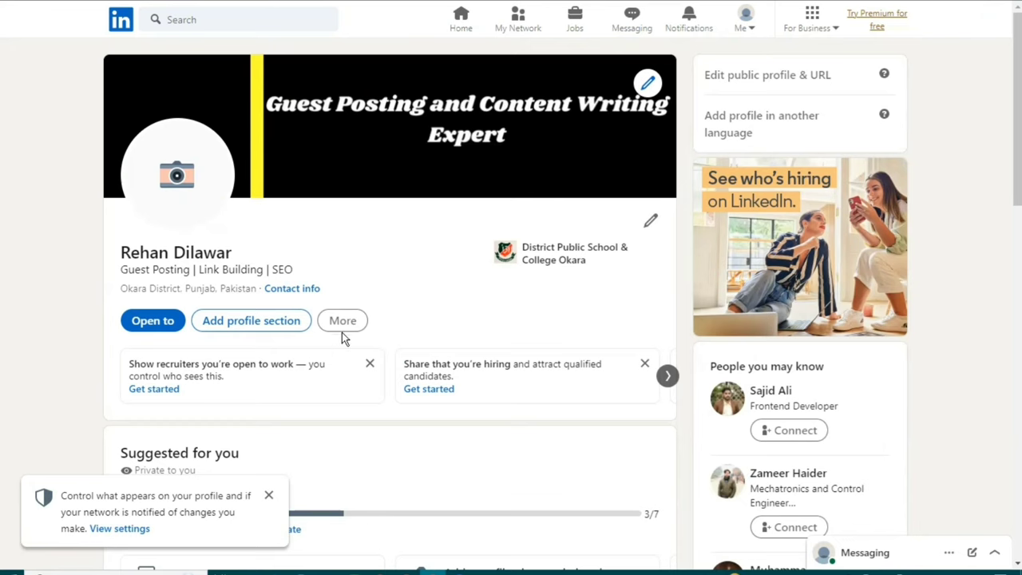
# View who has viewed the profile from the Analytics section and return to the profile.
pyautogui.scroll(-1, 349, 330)
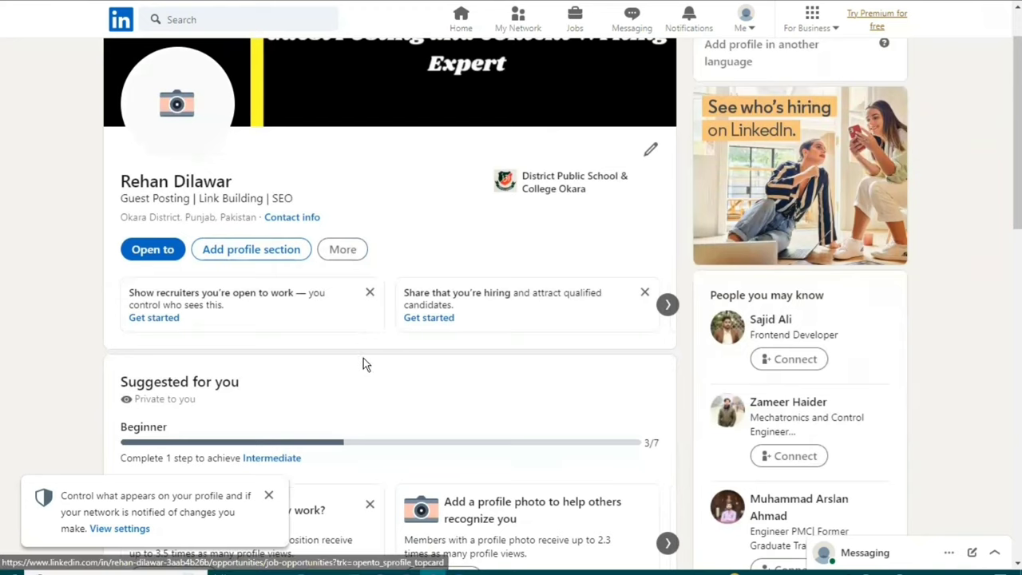
pyautogui.scroll(-3, 445, 304)
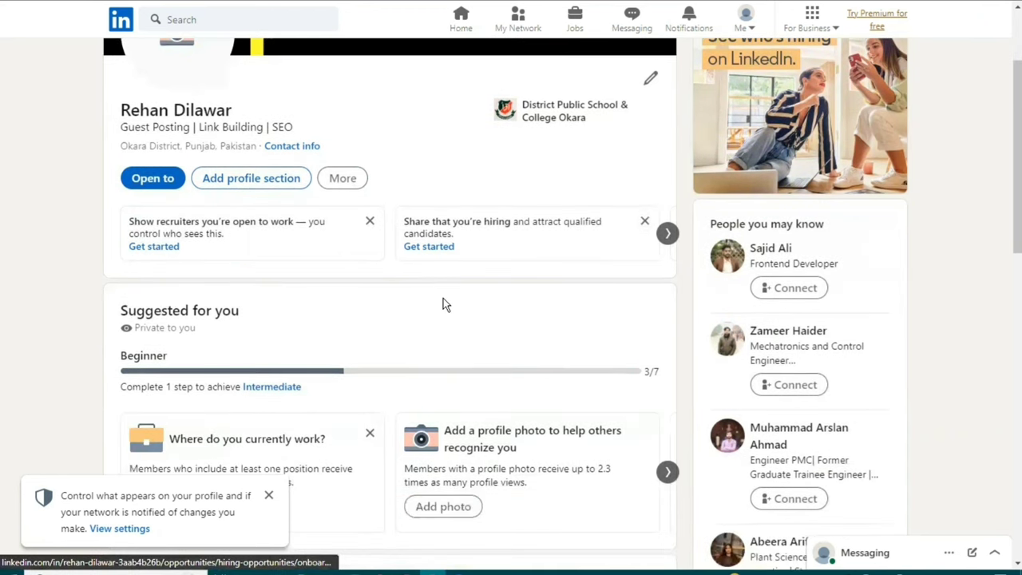
pyautogui.scroll(-4, 443, 297)
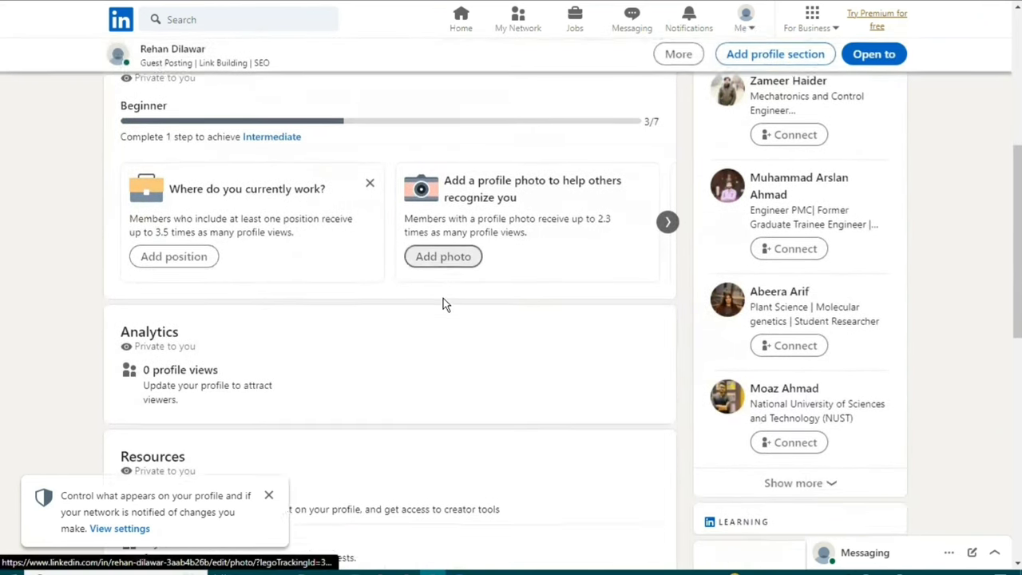
pyautogui.scroll(1, 344, 210)
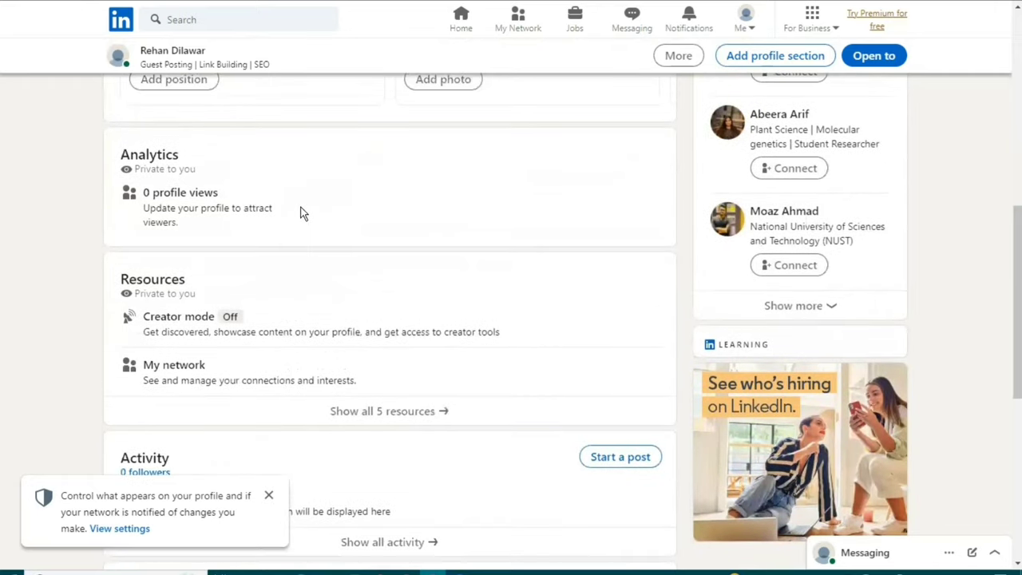
pyautogui.moveTo(126, 154); pyautogui.dragTo(223, 194)
pyautogui.click(231, 190)
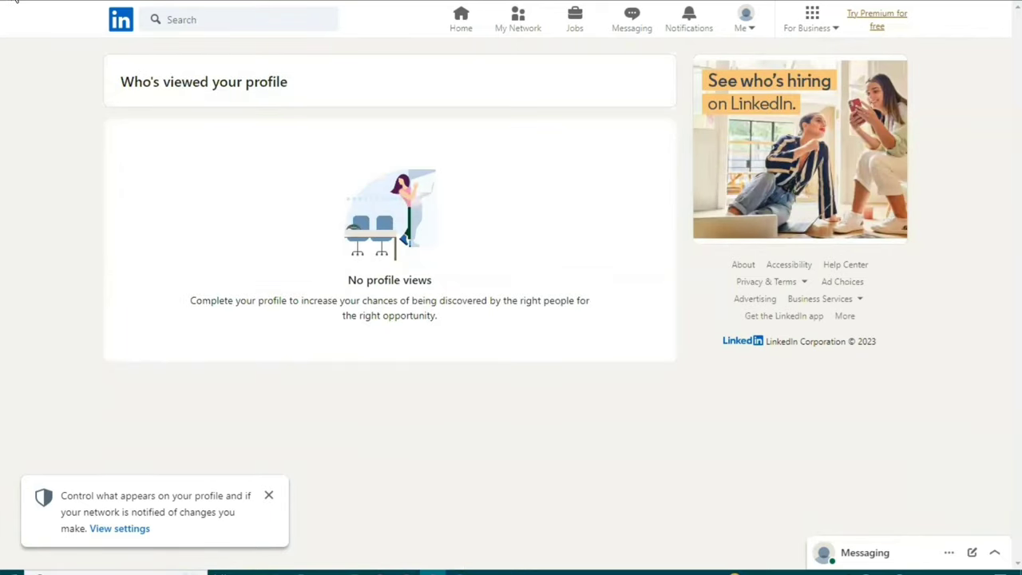
pyautogui.click(14, 3)
# Examine the profile's Analytics, Resources, Activity, Education and Interests sections.
pyautogui.scroll(-5, 205, 235)
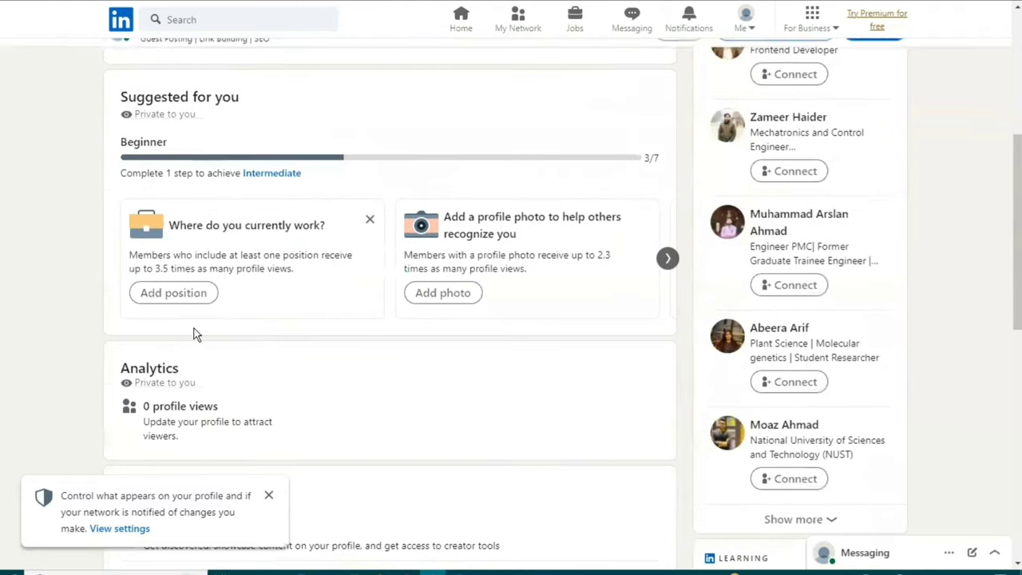
pyautogui.scroll(-1, 194, 334)
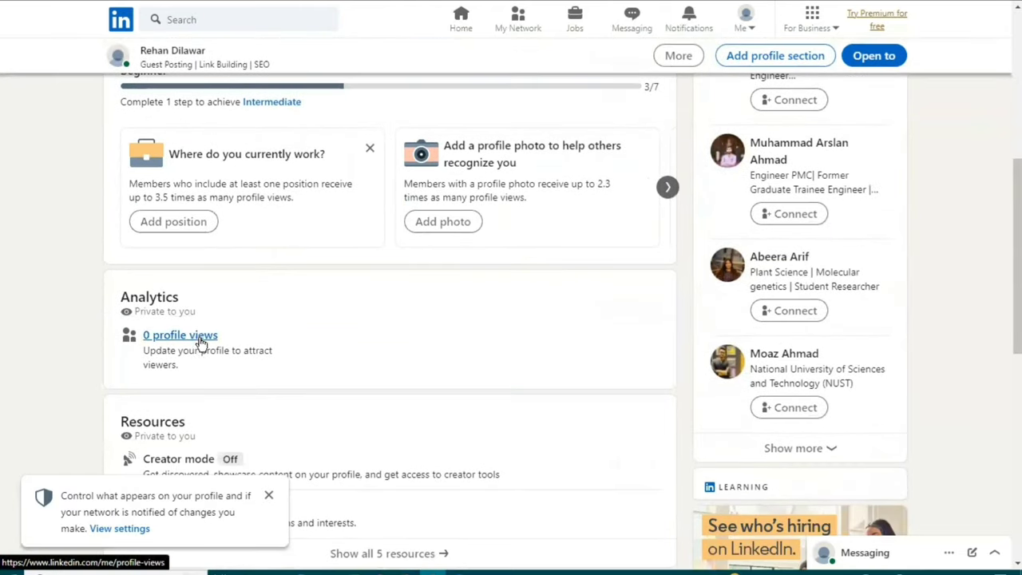
pyautogui.scroll(-1, 246, 335)
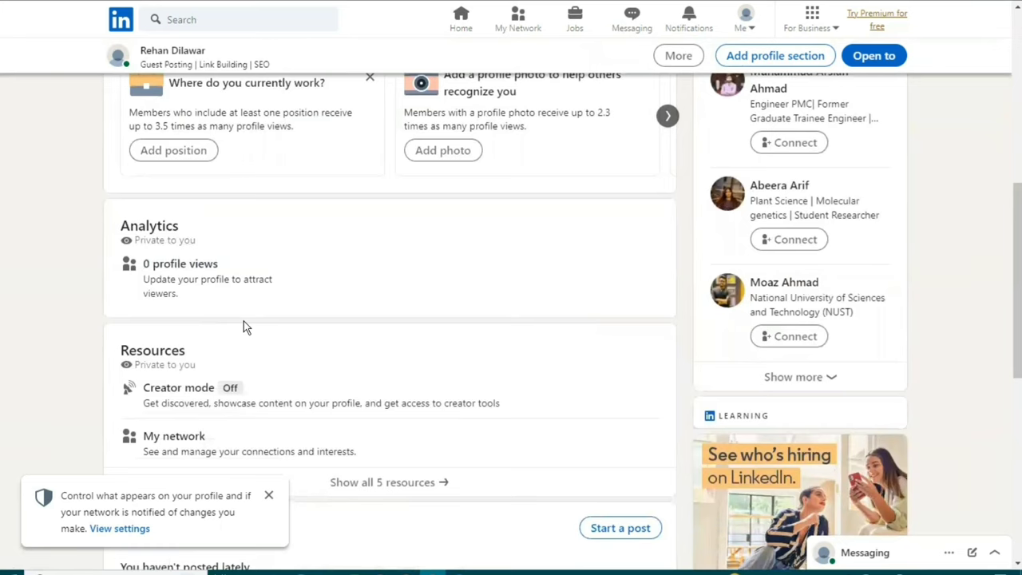
pyautogui.scroll(-3, 270, 328)
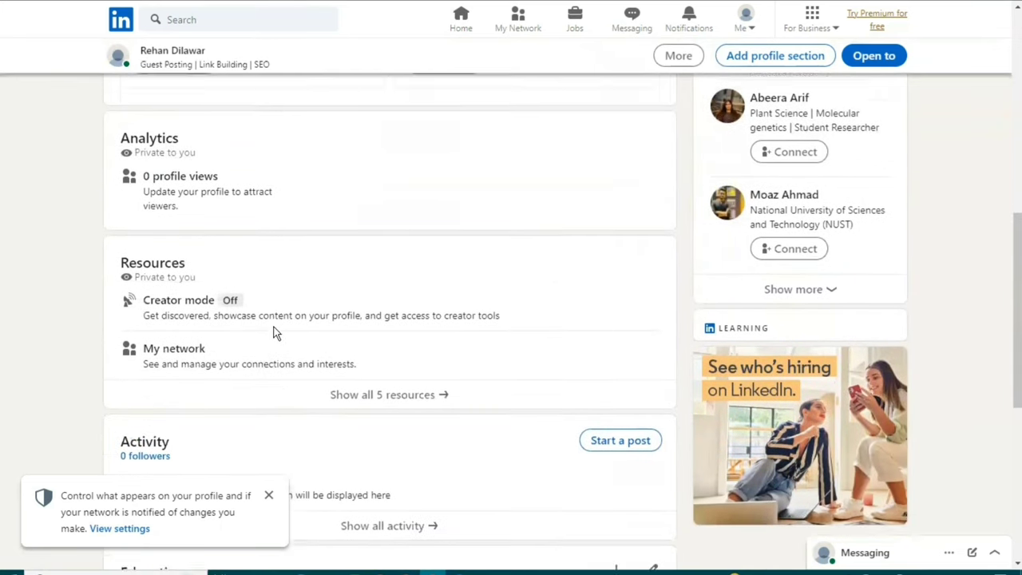
pyautogui.scroll(-1, 272, 328)
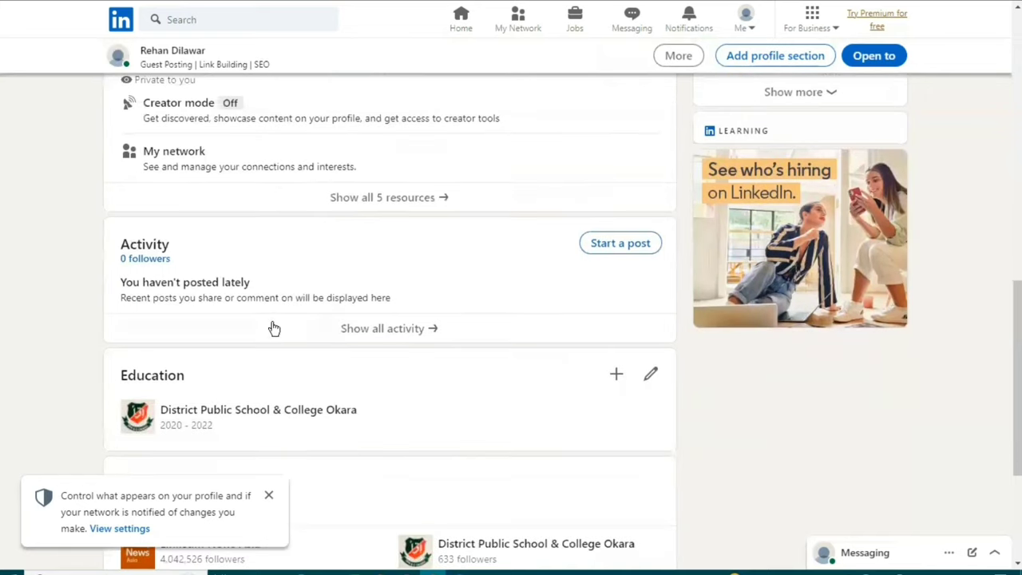
pyautogui.scroll(-2, 272, 328)
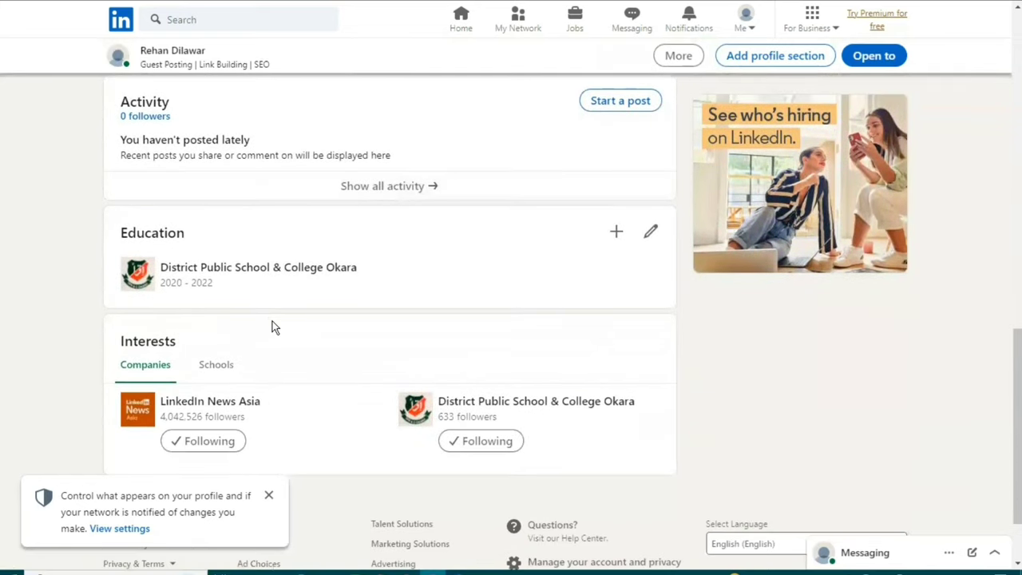
pyautogui.scroll(-1, 272, 323)
pyautogui.scroll(3, 272, 323)
pyautogui.scroll(3, 272, 324)
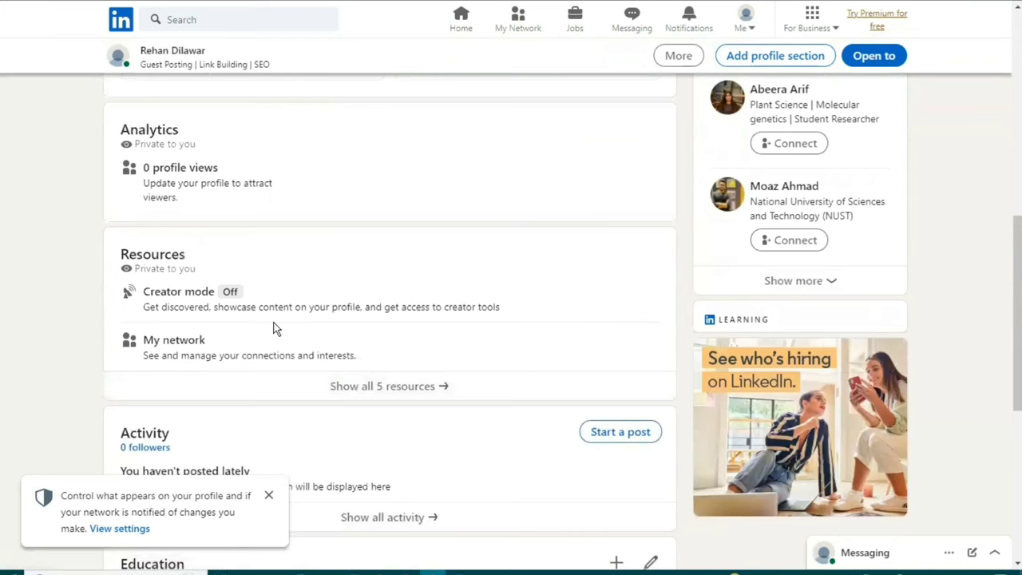
pyautogui.scroll(5, 273, 328)
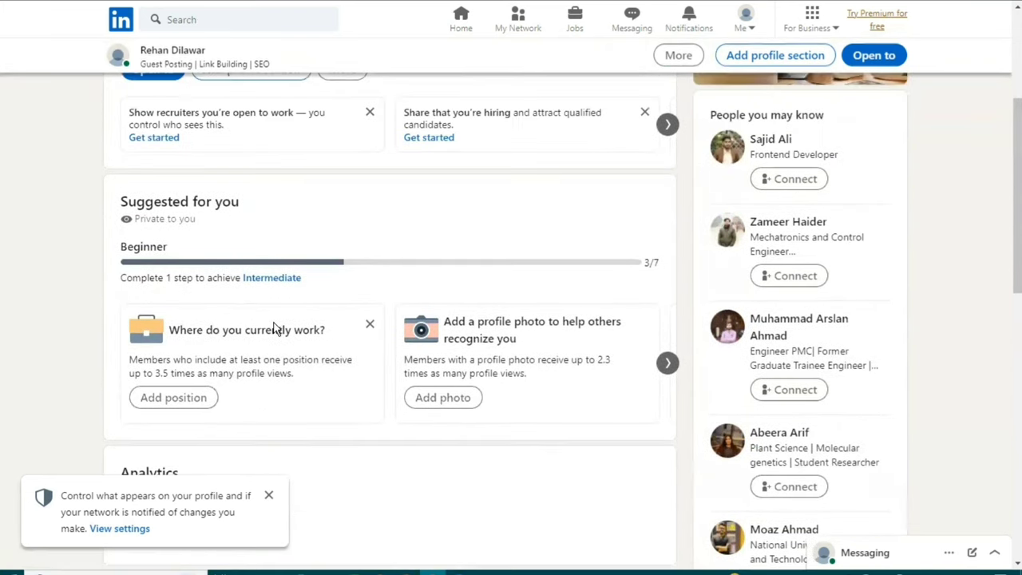
# Open the form for adding a skill from the profile's suggestions.
pyautogui.scroll(-1, 274, 327)
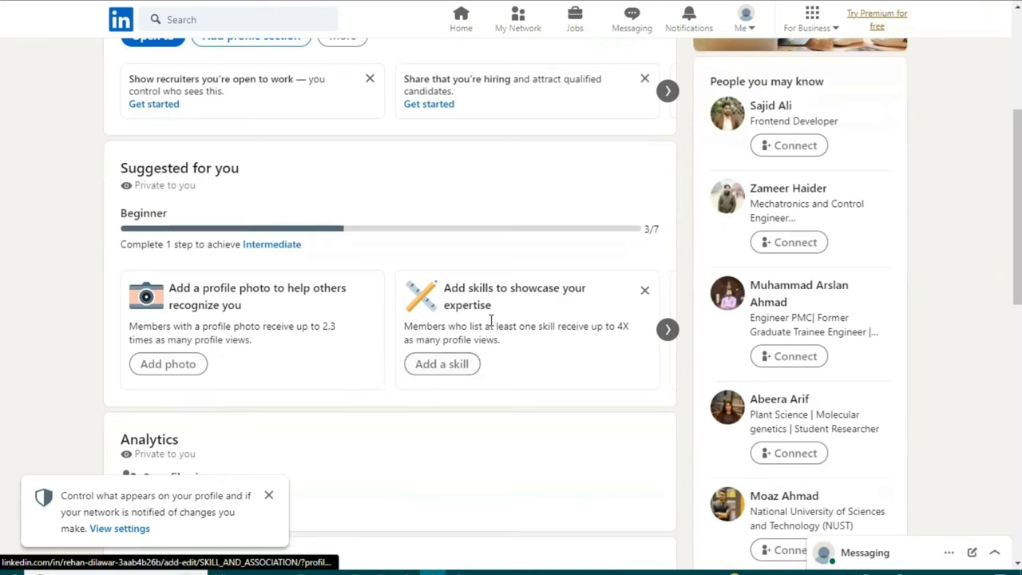
pyautogui.scroll(-1, 485, 320)
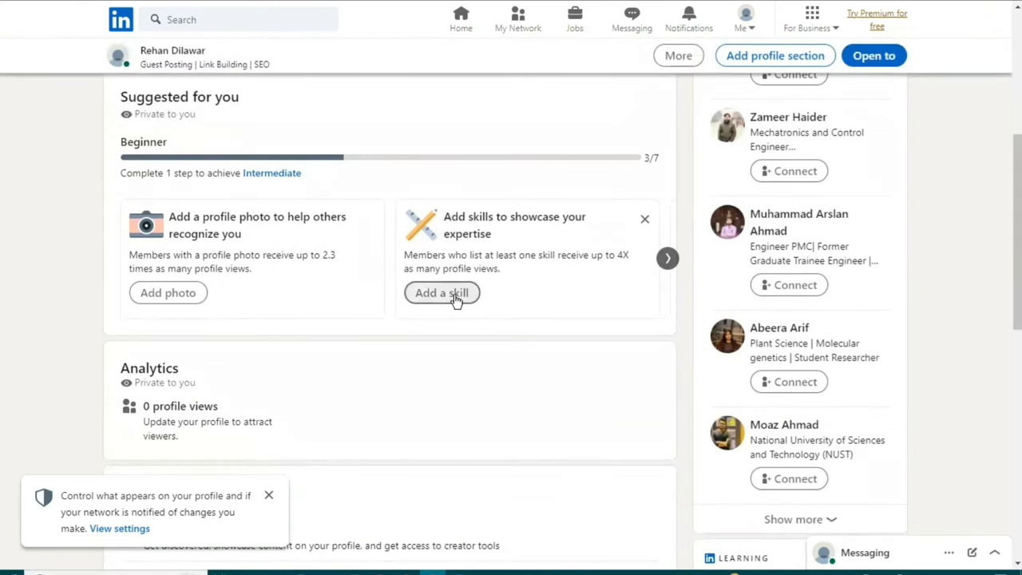
pyautogui.click(456, 297)
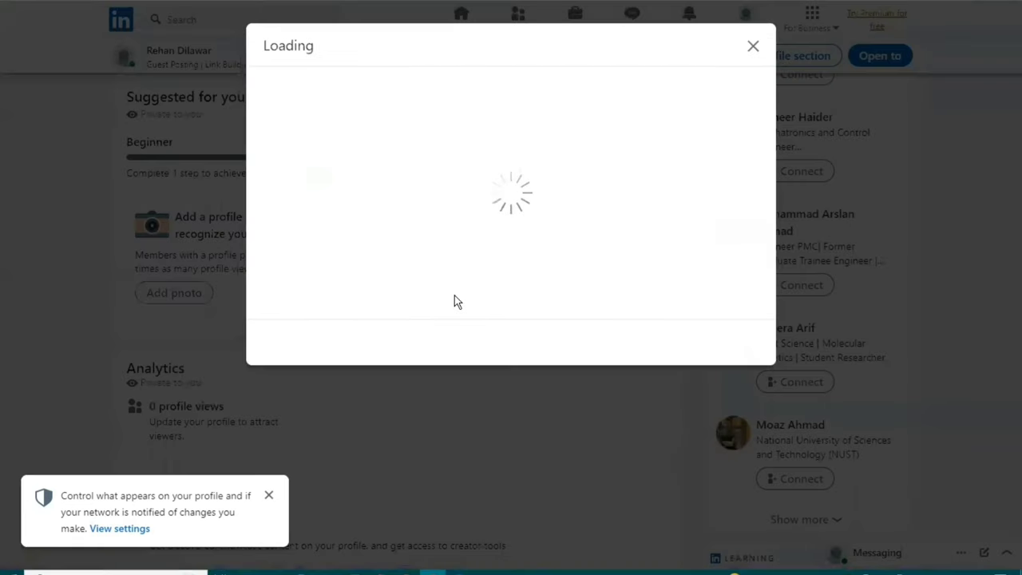
pyautogui.click(381, 135)
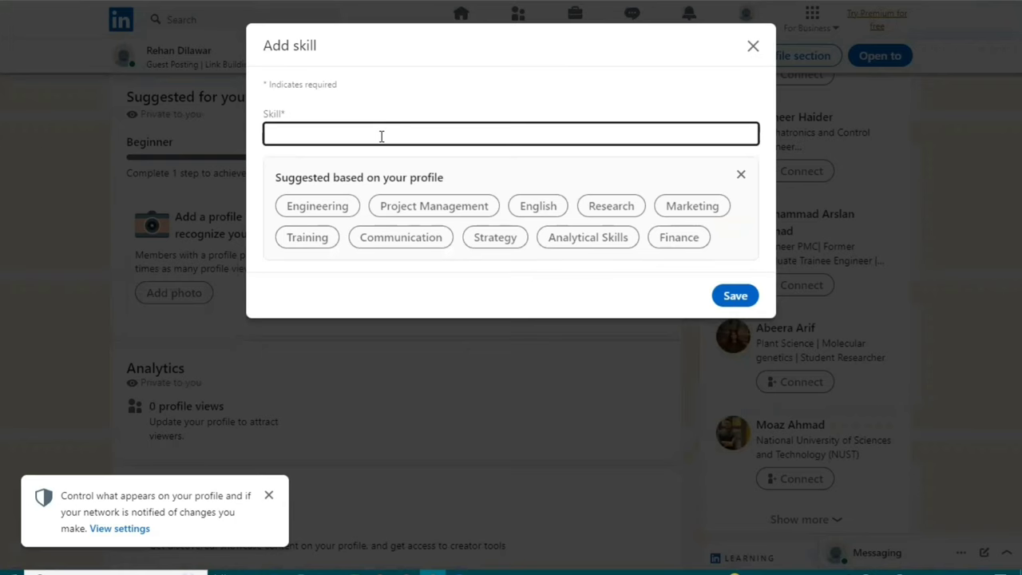
pyautogui.write('guest')
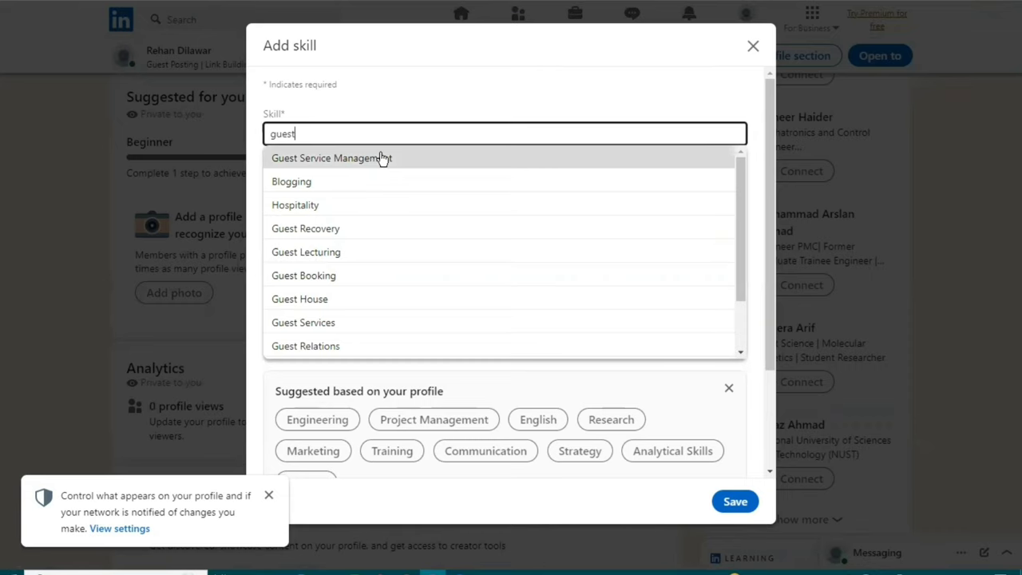
pyautogui.write('post')
pyautogui.click(341, 134)
pyautogui.click(321, 158)
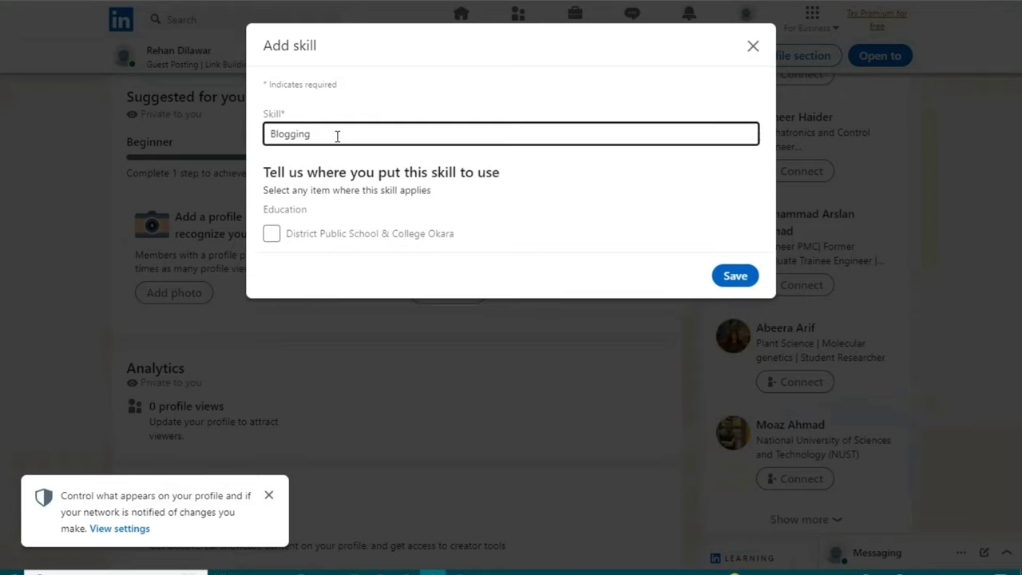
pyautogui.press('BackSpace')
pyautogui.press('BackSpace')
pyautogui.press('BackSpace')
pyautogui.press('BackSpace')
pyautogui.press('BackSpace')
pyautogui.press('BackSpace')
pyautogui.press('BackSpace')
pyautogui.press('BackSpace')
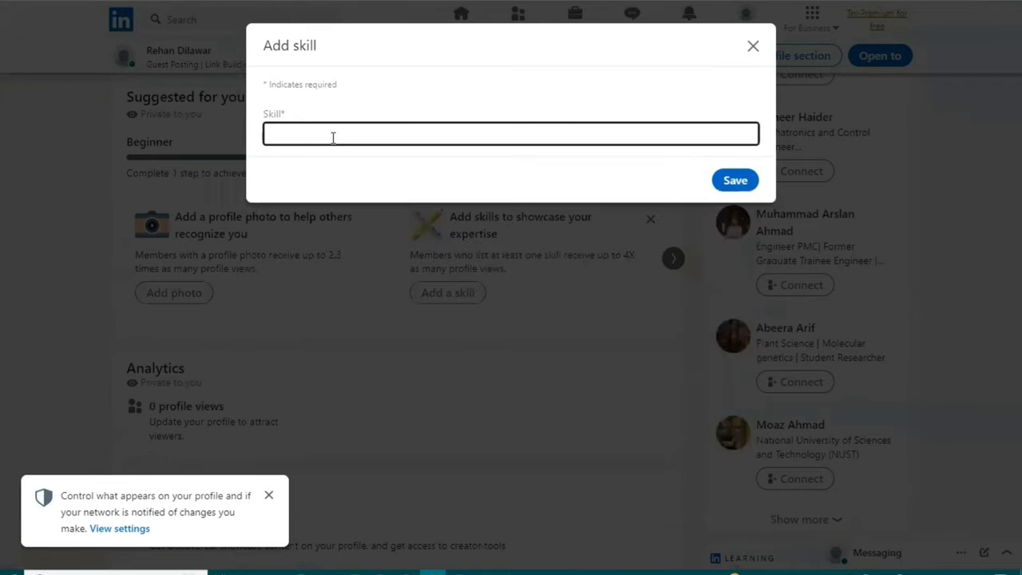
# Choose Search Engine Optimization (SEO) as the skill and save it to the profile.
pyautogui.write('sec')
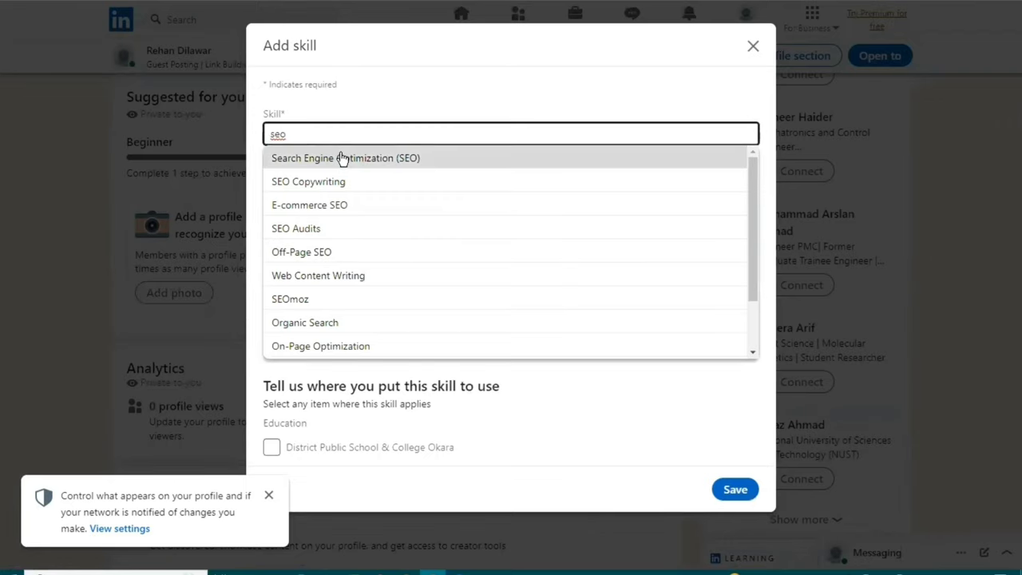
pyautogui.click(342, 158)
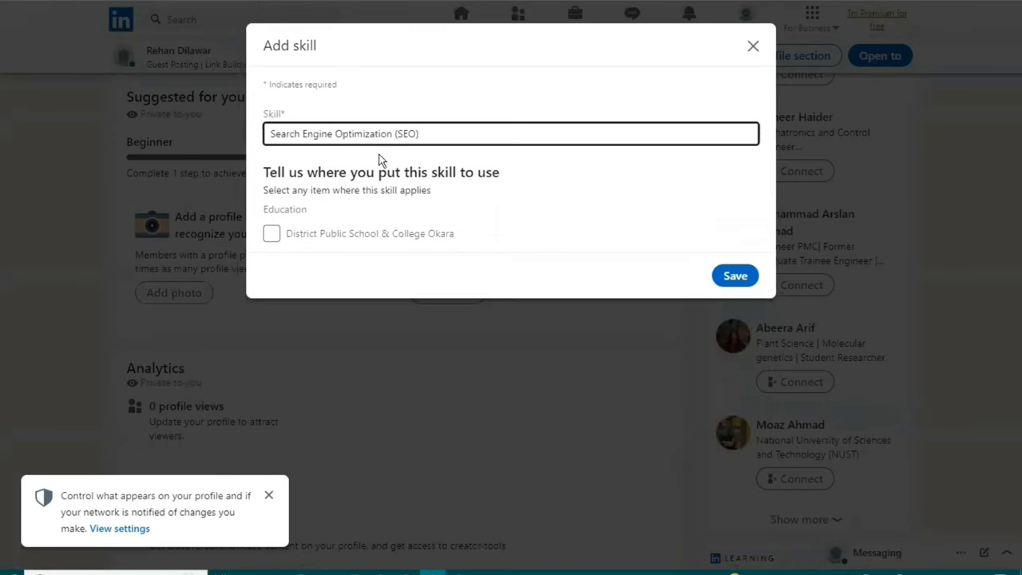
pyautogui.write('c')
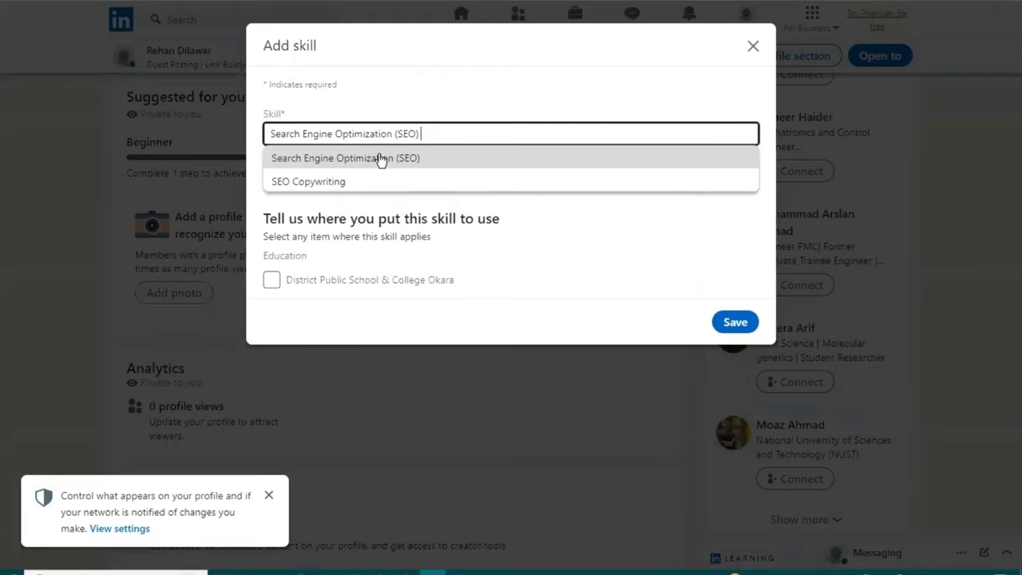
pyautogui.click(381, 159)
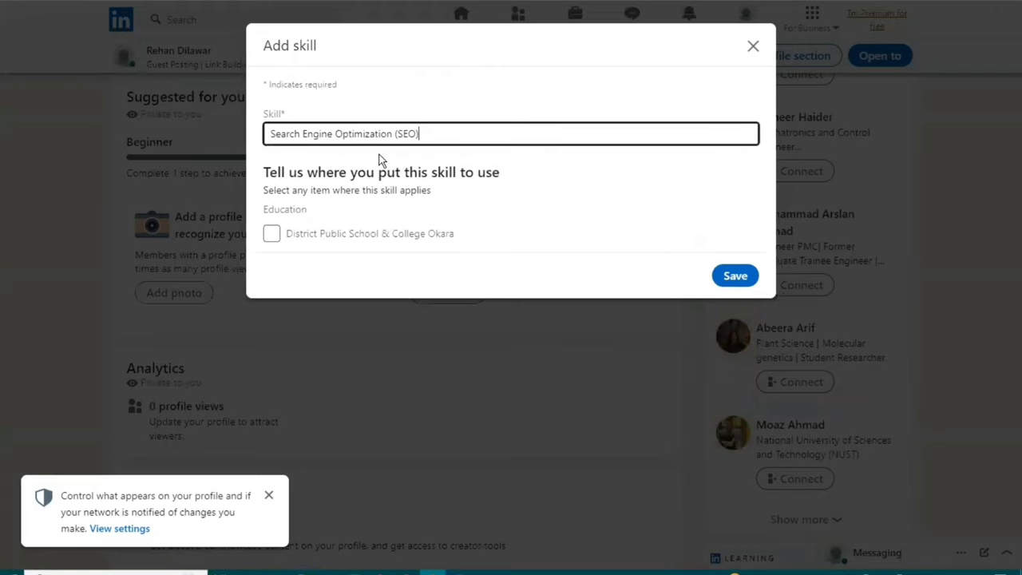
pyautogui.click(719, 275)
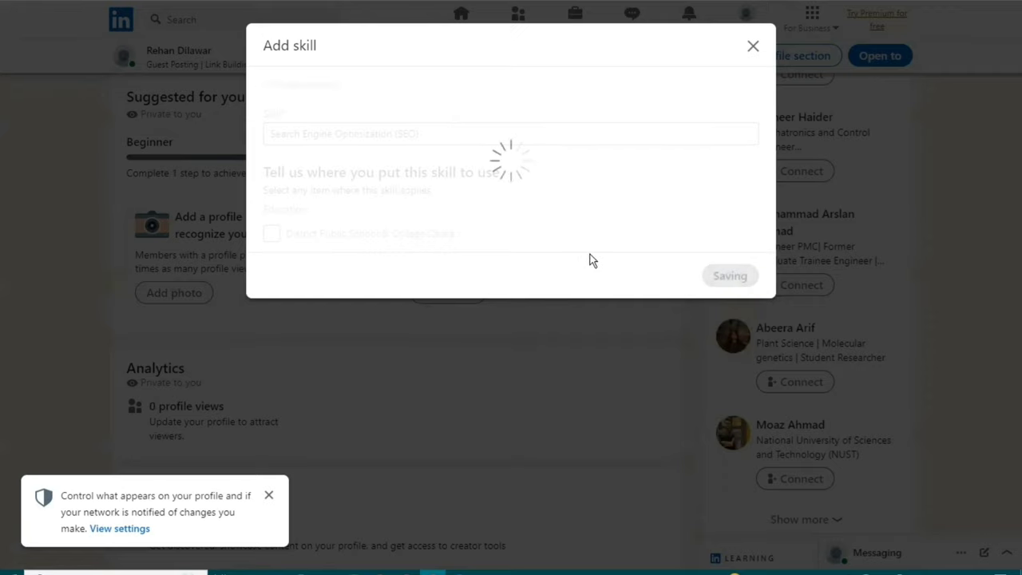
# Add Off-Page SEO as another skill, save it, and decline adding more skills.
pyautogui.click(649, 298)
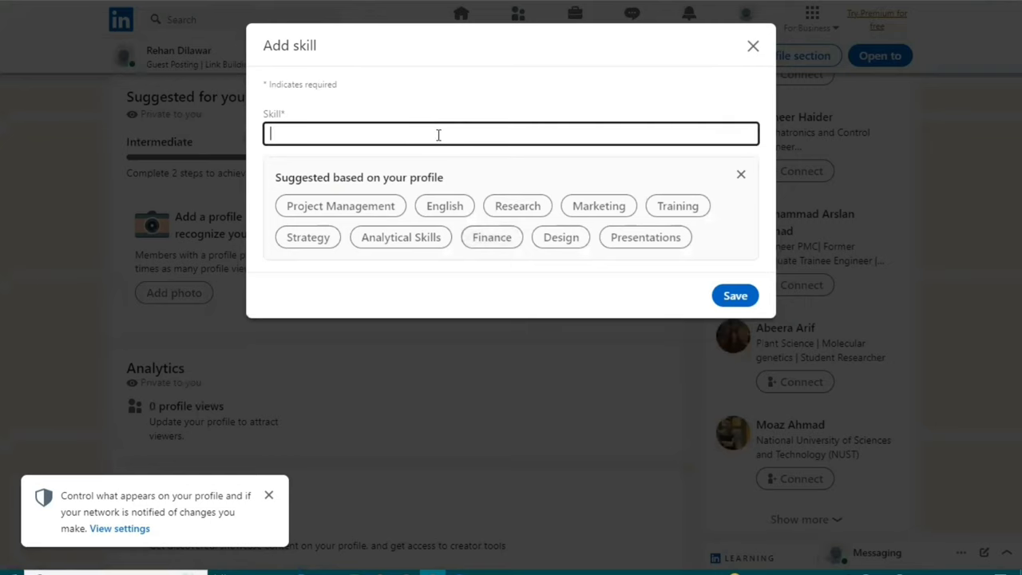
pyautogui.write('off')
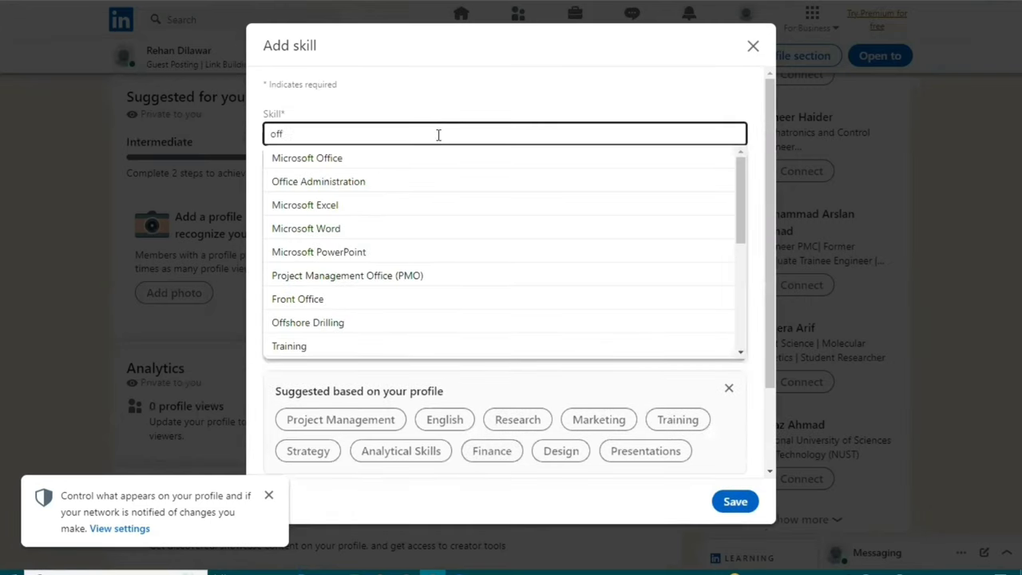
pyautogui.write(' page')
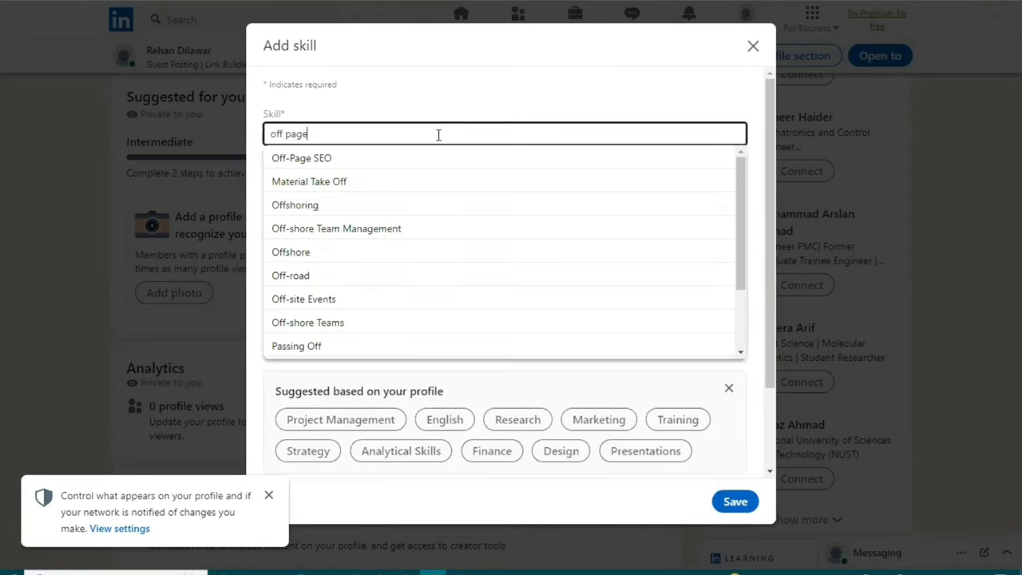
pyautogui.click(326, 159)
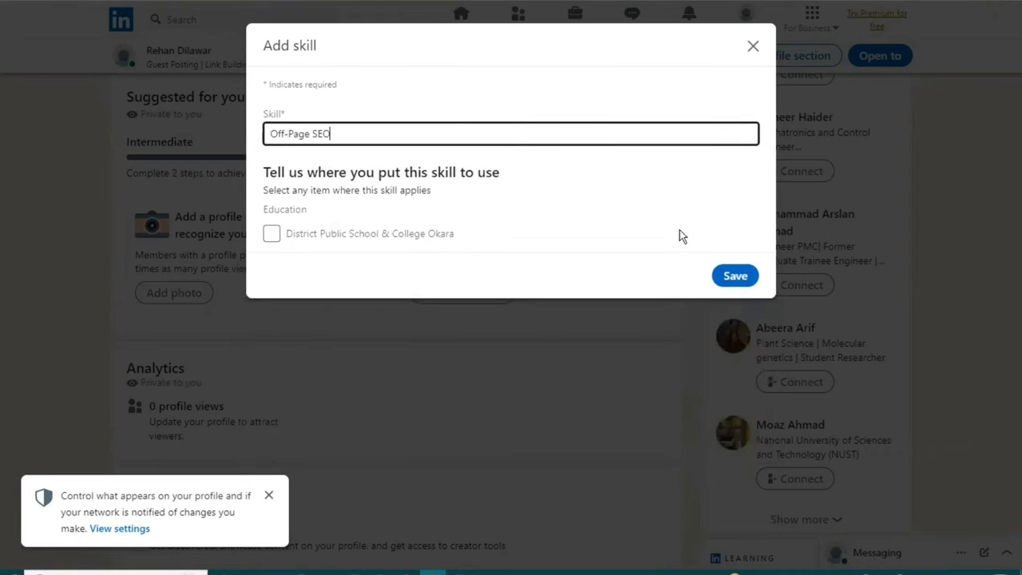
pyautogui.click(728, 276)
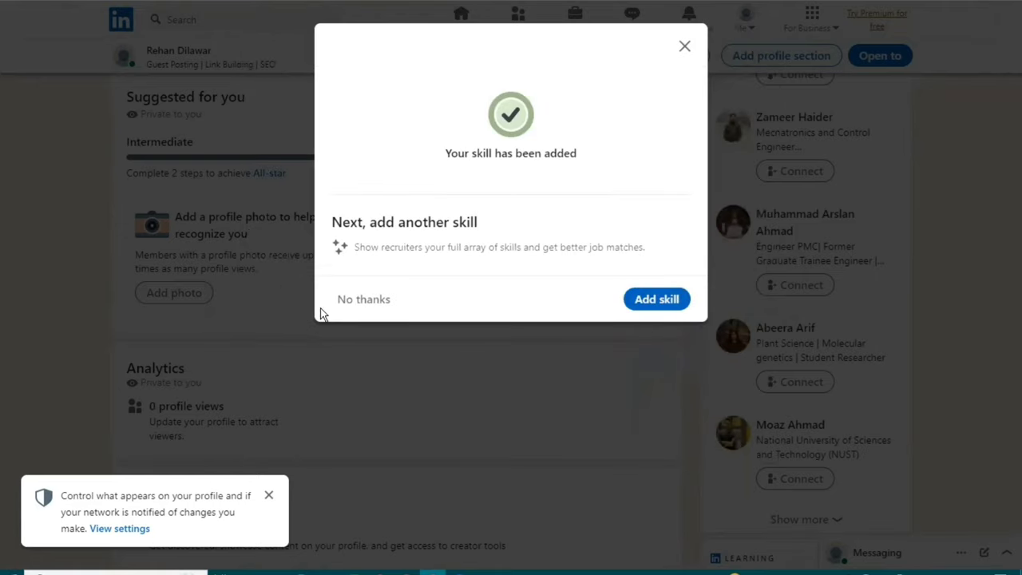
pyautogui.click(361, 300)
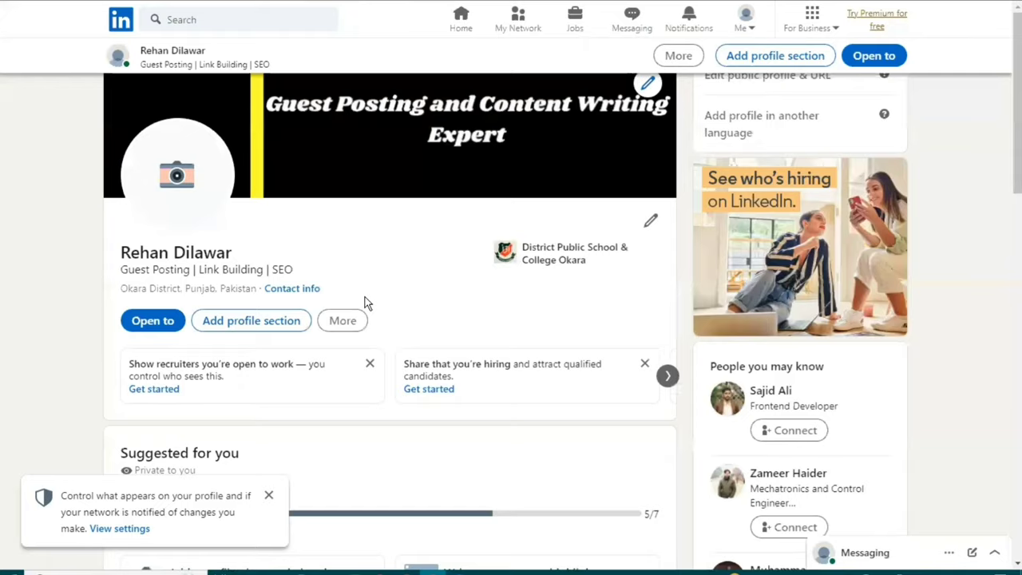
# Review the profile's Skills section and the remaining suggestions for completing the profile.
pyautogui.scroll(-3, 356, 356)
pyautogui.scroll(-10, 356, 350)
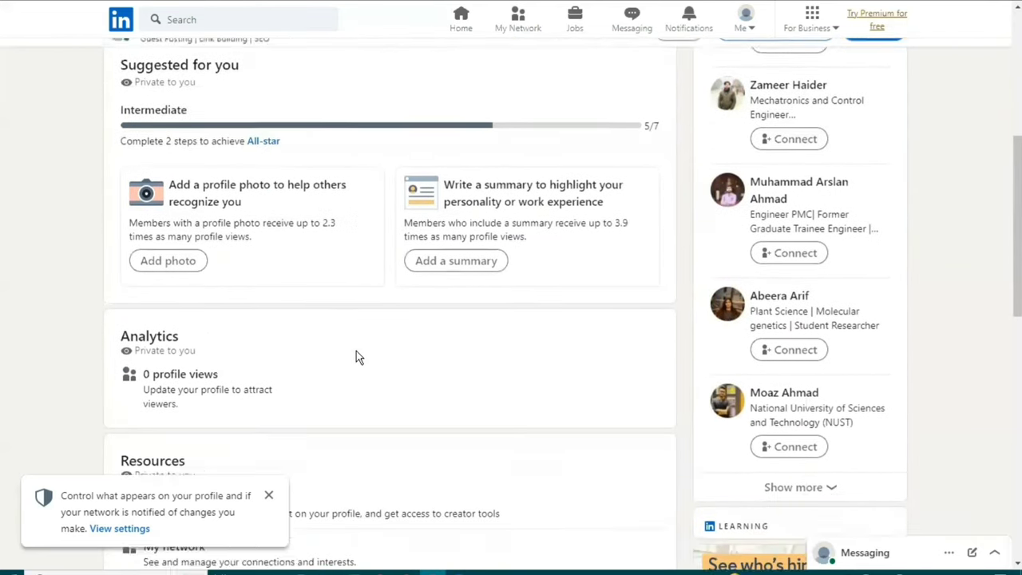
pyautogui.scroll(-3, 356, 351)
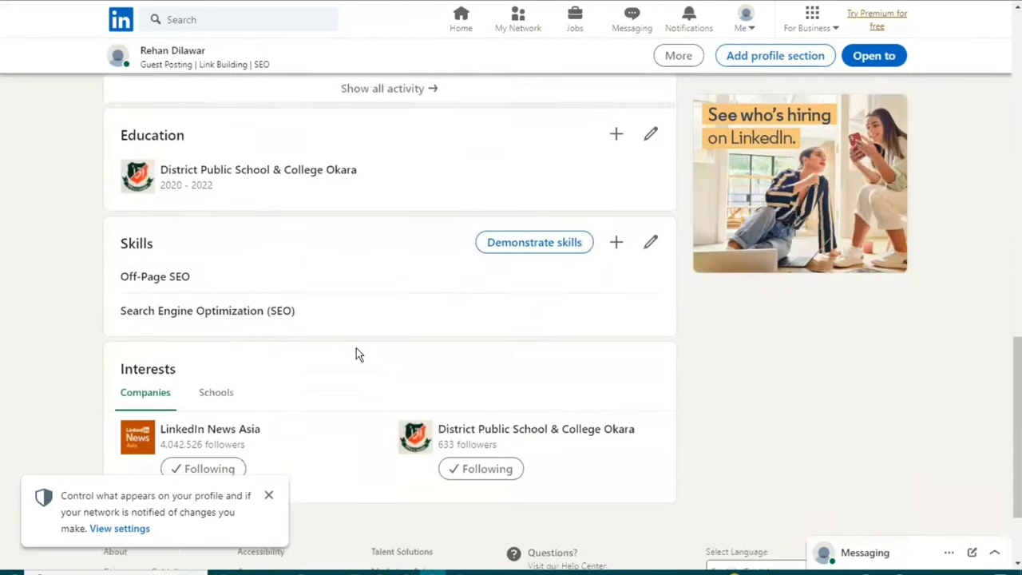
pyautogui.scroll(1, 231, 271)
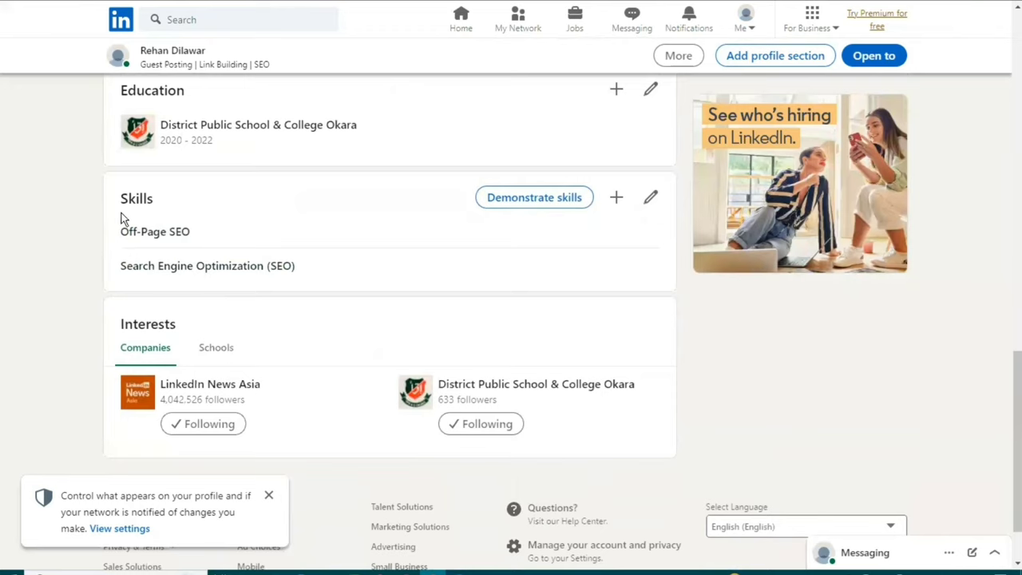
pyautogui.moveTo(121, 228); pyautogui.dragTo(315, 273)
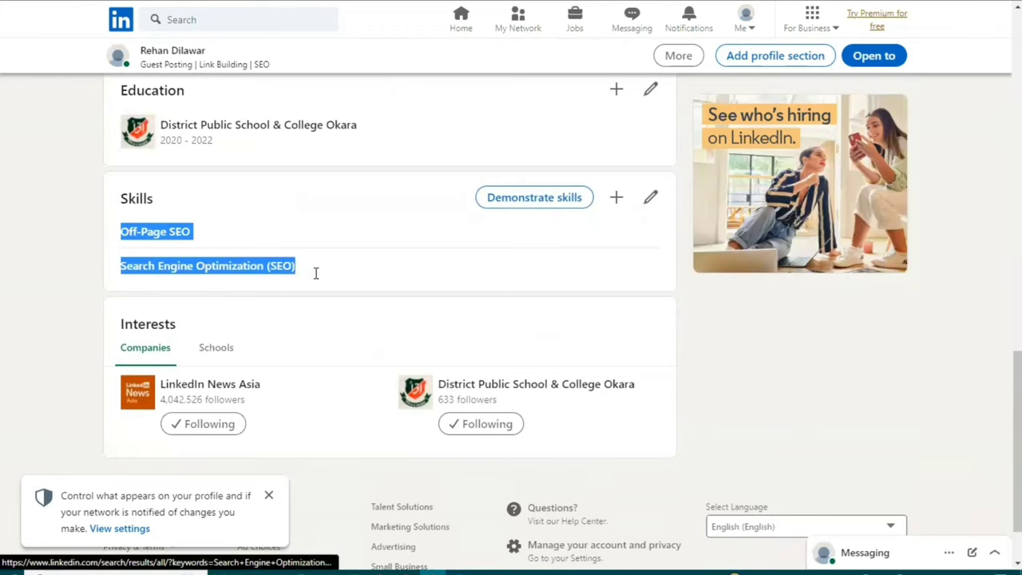
pyautogui.click(340, 272)
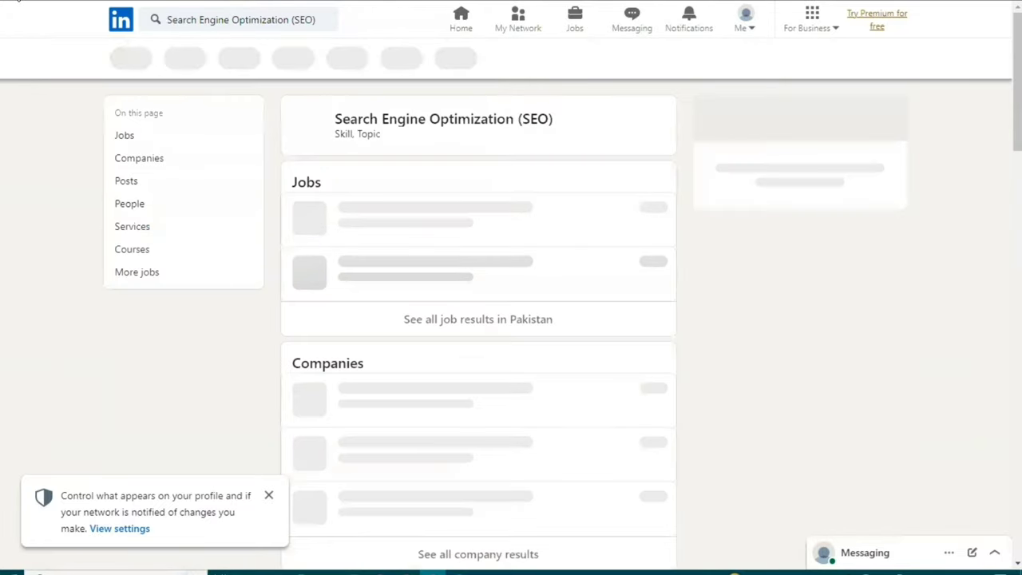
pyautogui.hotkey('alt', 'Left')
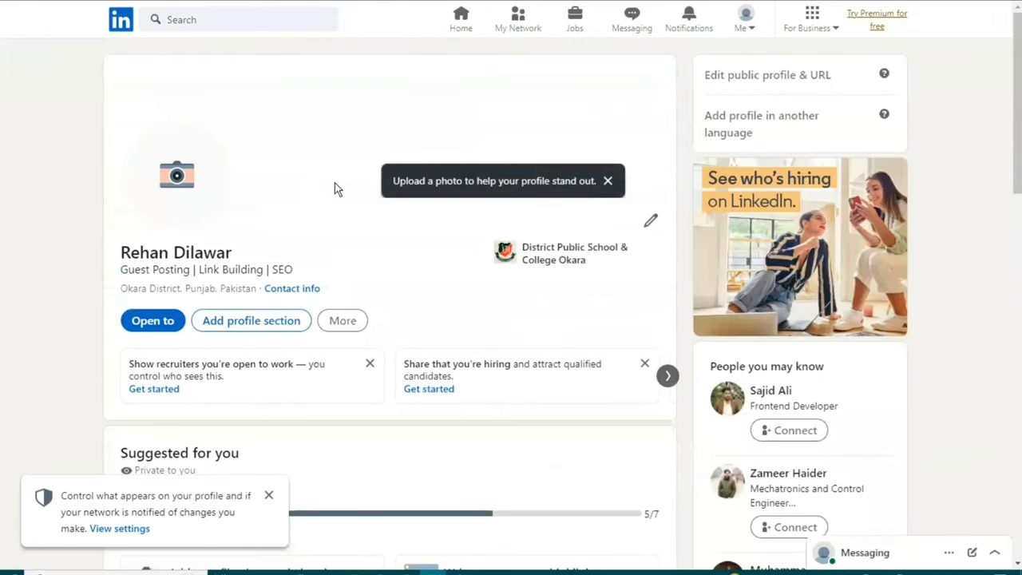
pyautogui.scroll(-1, 355, 204)
pyautogui.scroll(-3, 350, 205)
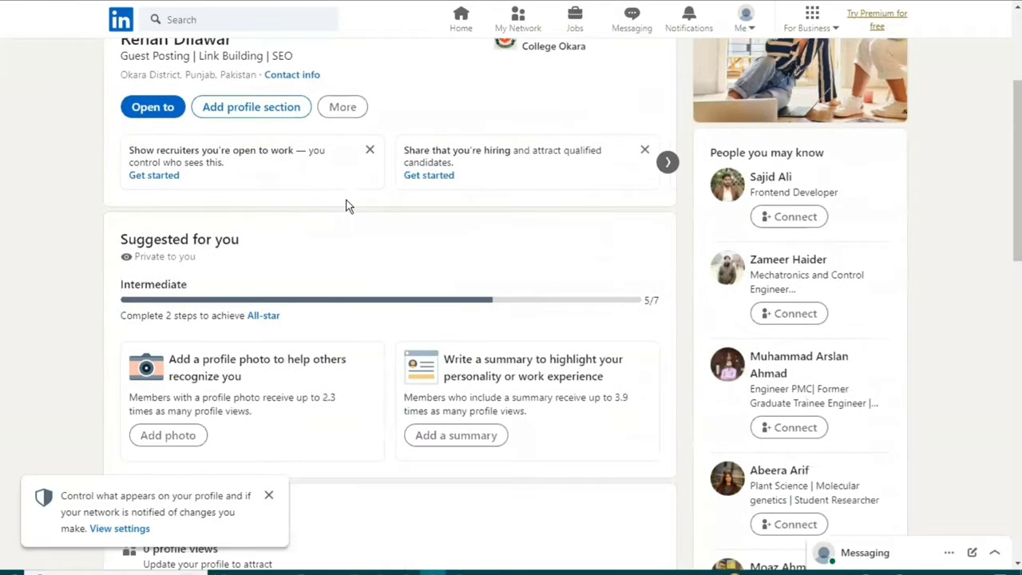
pyautogui.scroll(-4, 345, 206)
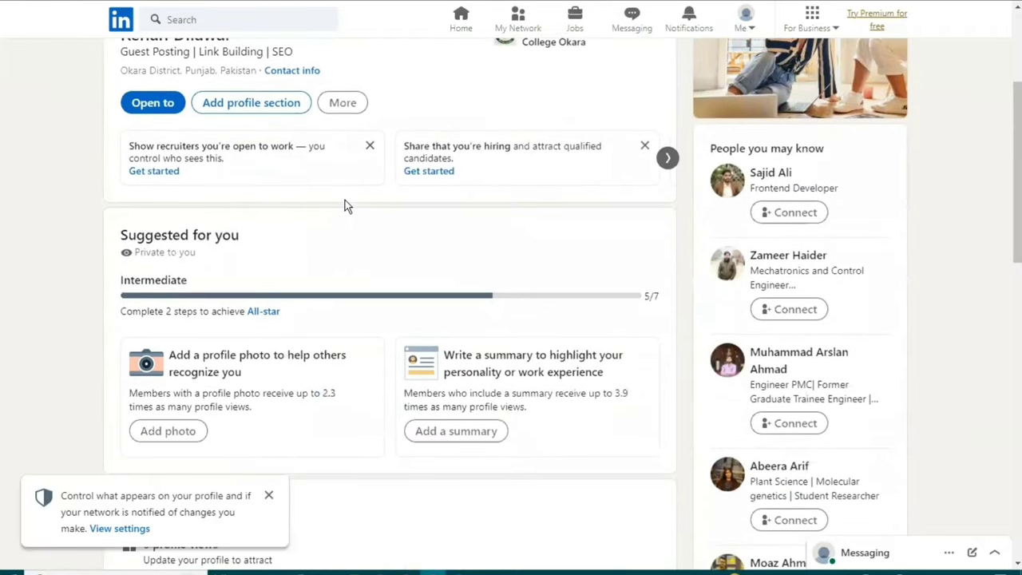
pyautogui.scroll(-1, 345, 203)
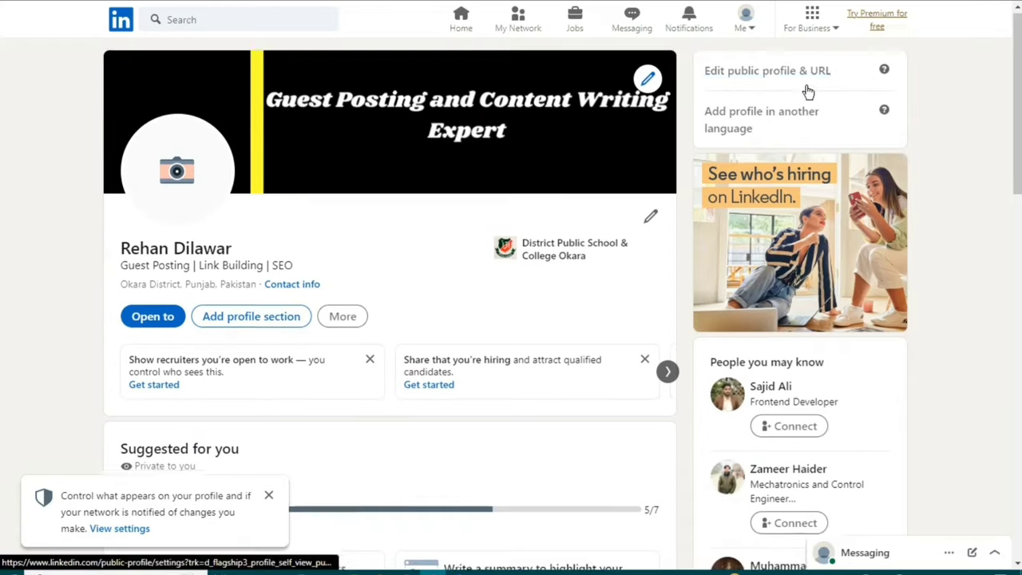
# Start adding an About section to the profile and place the cursor in its empty text area.
pyautogui.scroll(-5, 766, 89)
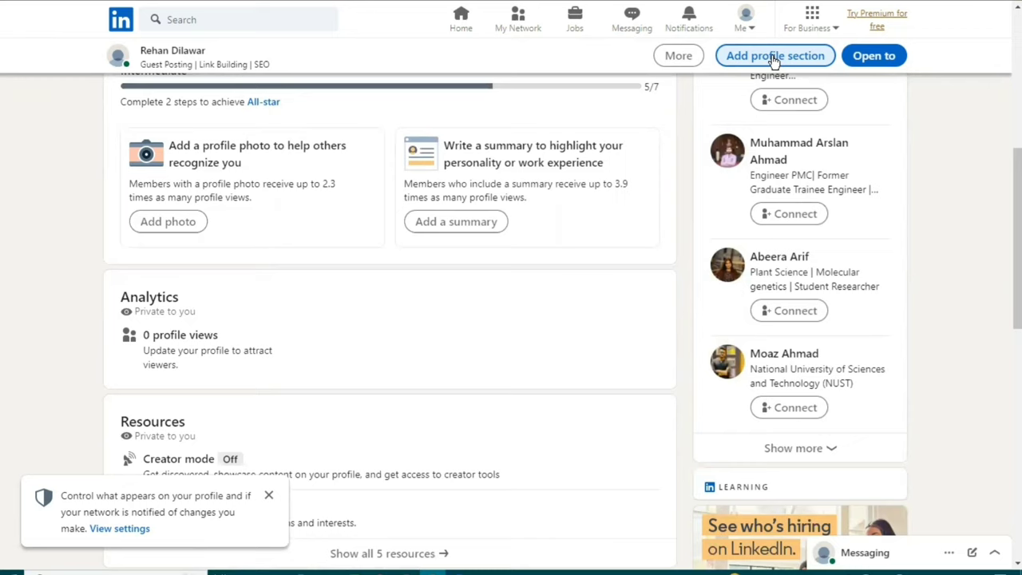
pyautogui.click(774, 58)
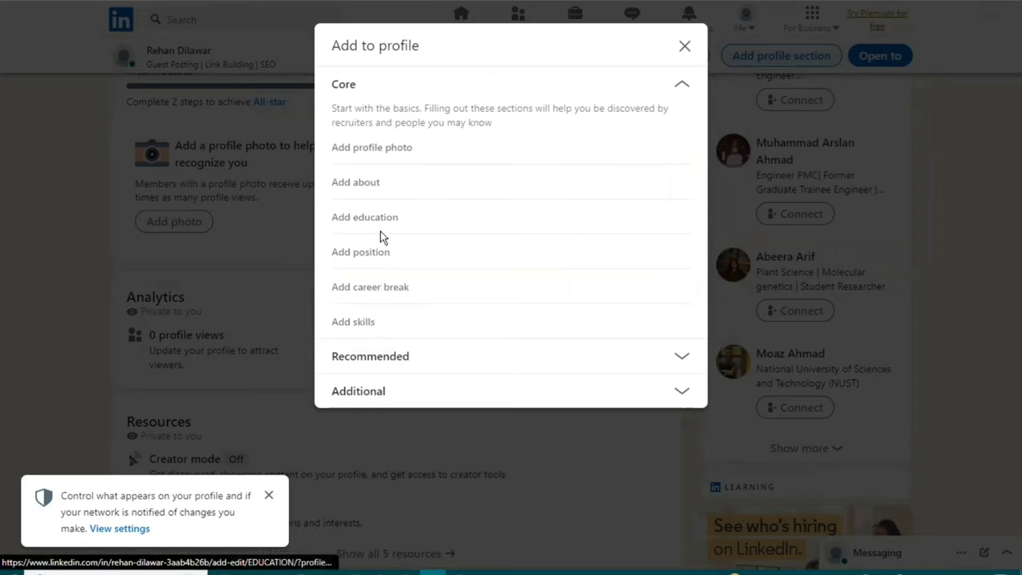
pyautogui.click(358, 184)
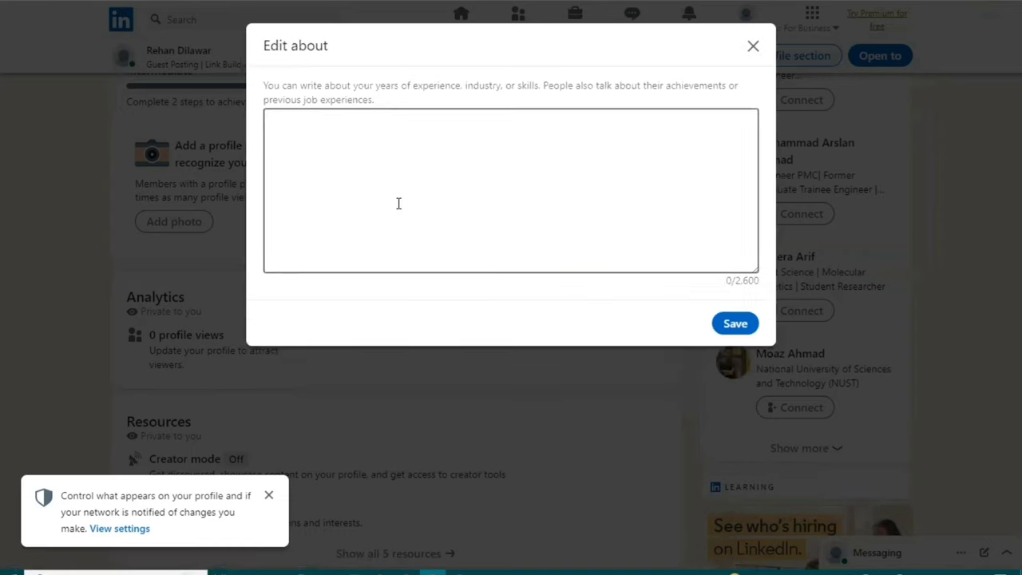
pyautogui.click(325, 152)
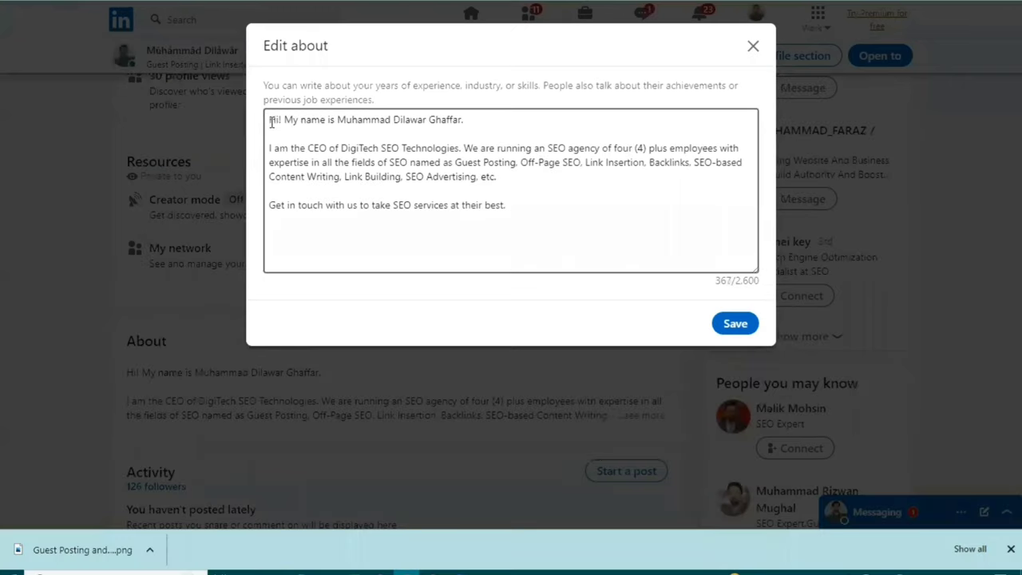
# Copy the full About text from the other LinkedIn profile, paste it into this profile's About section, and save it.
pyautogui.moveTo(269, 119); pyautogui.dragTo(547, 235)
pyautogui.rightClick(397, 161)
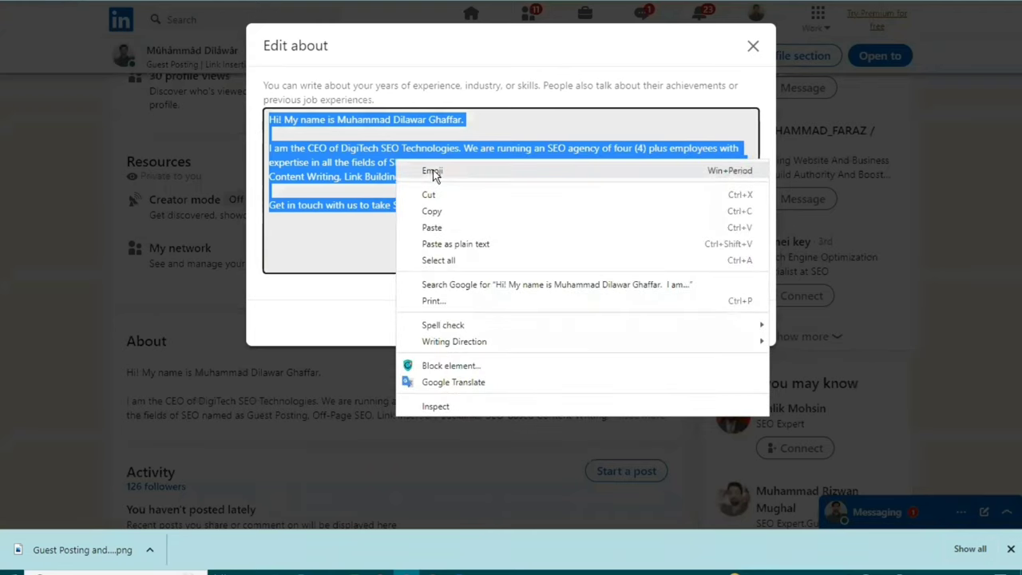
pyautogui.click(429, 210)
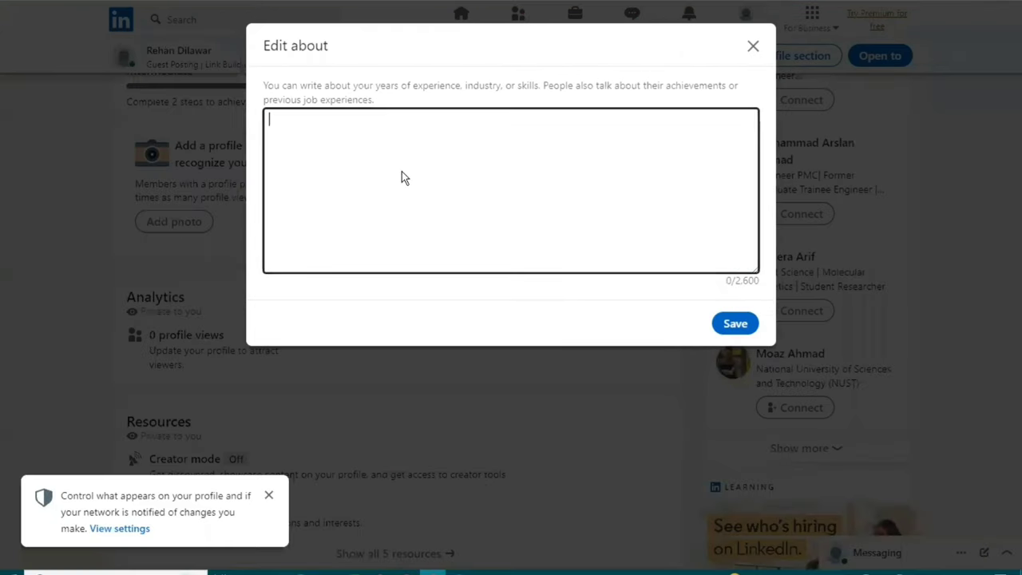
pyautogui.hotkey('ctrl', 'v')
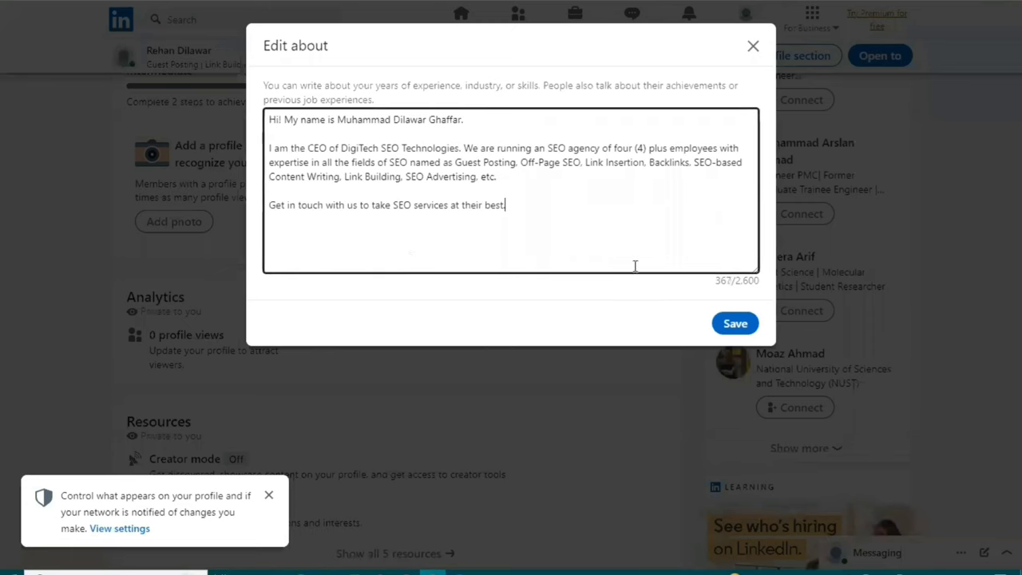
pyautogui.click(737, 326)
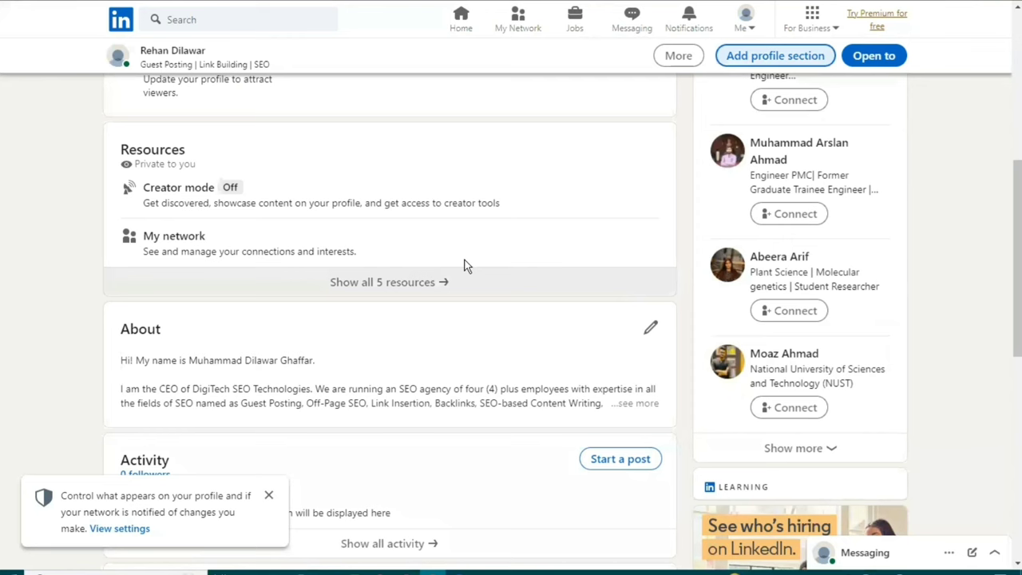
# Dismiss the profile visibility notice and expand the About section to read its full text.
pyautogui.click(268, 495)
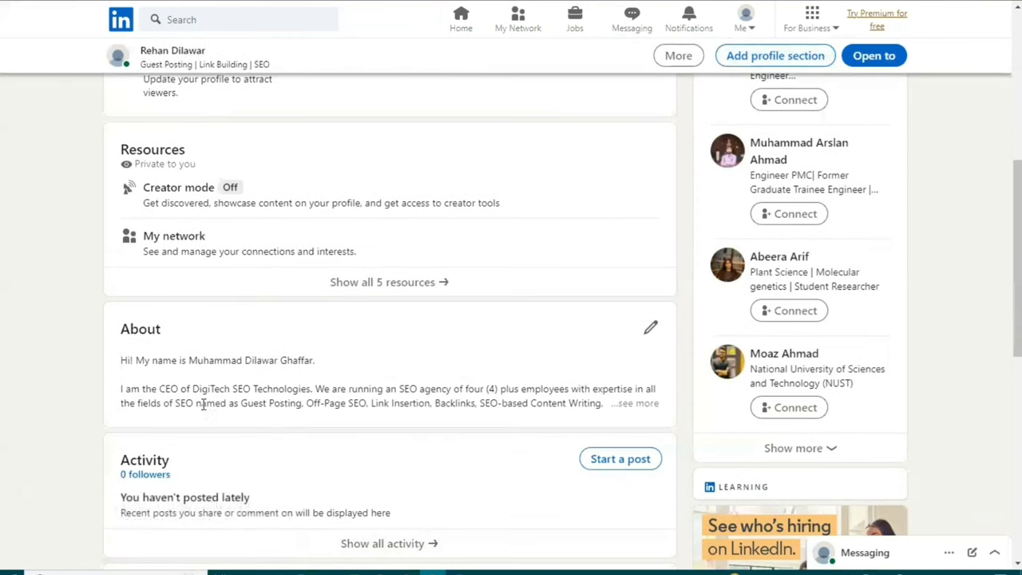
pyautogui.scroll(-1, 203, 404)
pyautogui.moveTo(120, 260); pyautogui.dragTo(596, 334)
pyautogui.click(558, 293)
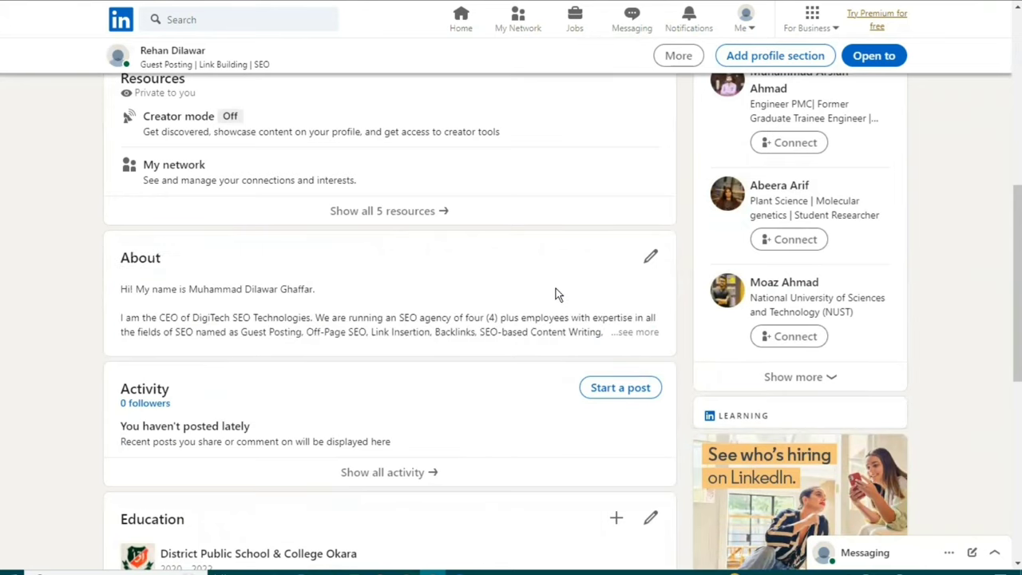
pyautogui.click(632, 334)
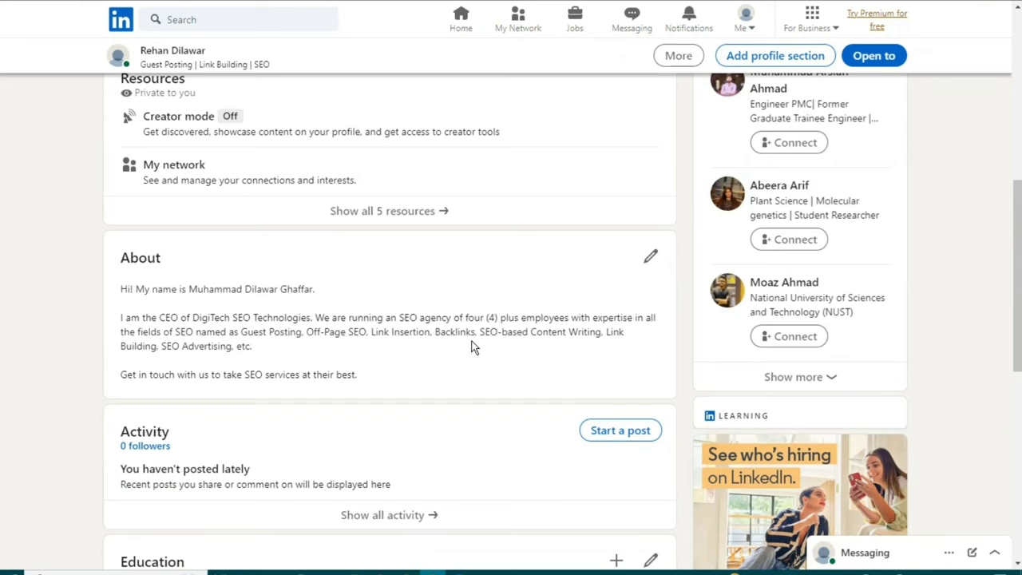
# Look over the sections below About, view the post composer from the Activity section, and close it without posting.
pyautogui.scroll(-4, 329, 406)
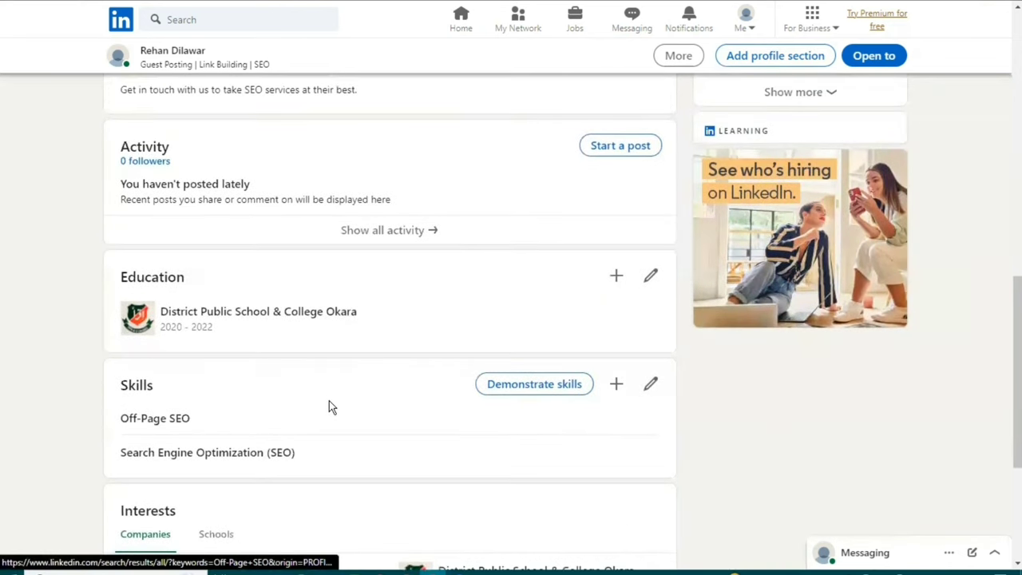
pyautogui.scroll(3, 309, 343)
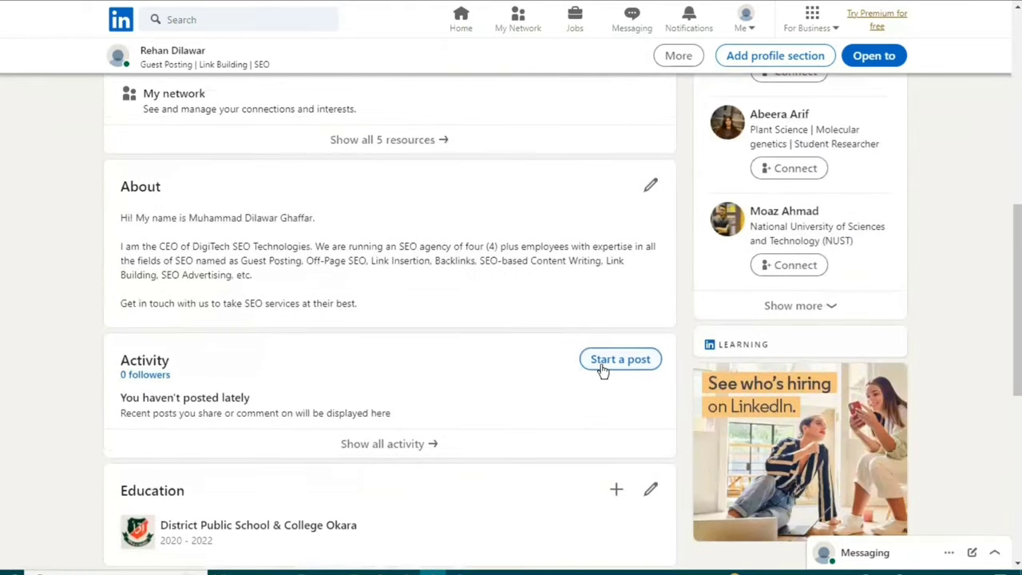
pyautogui.scroll(-1, 574, 369)
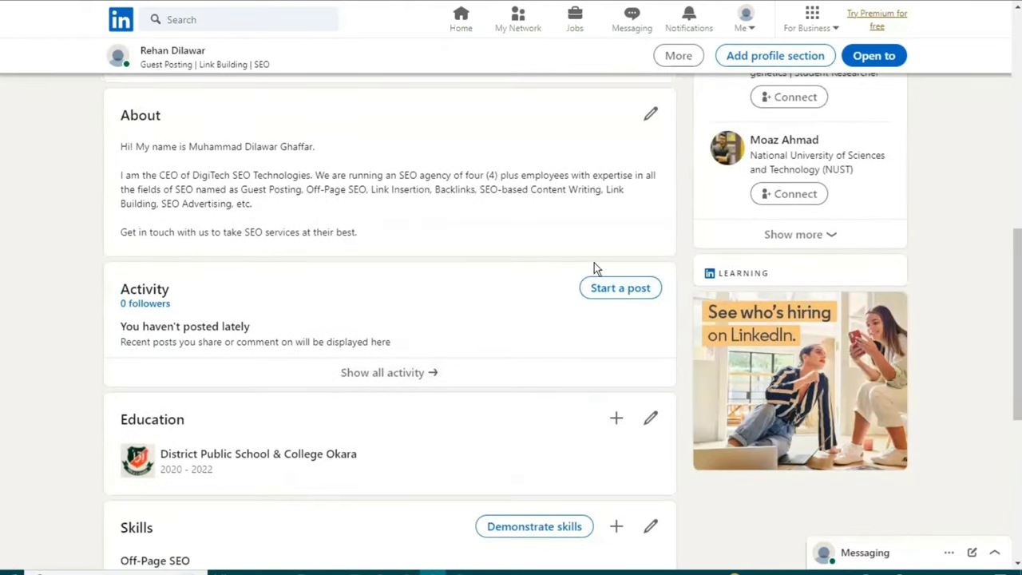
pyautogui.click(629, 292)
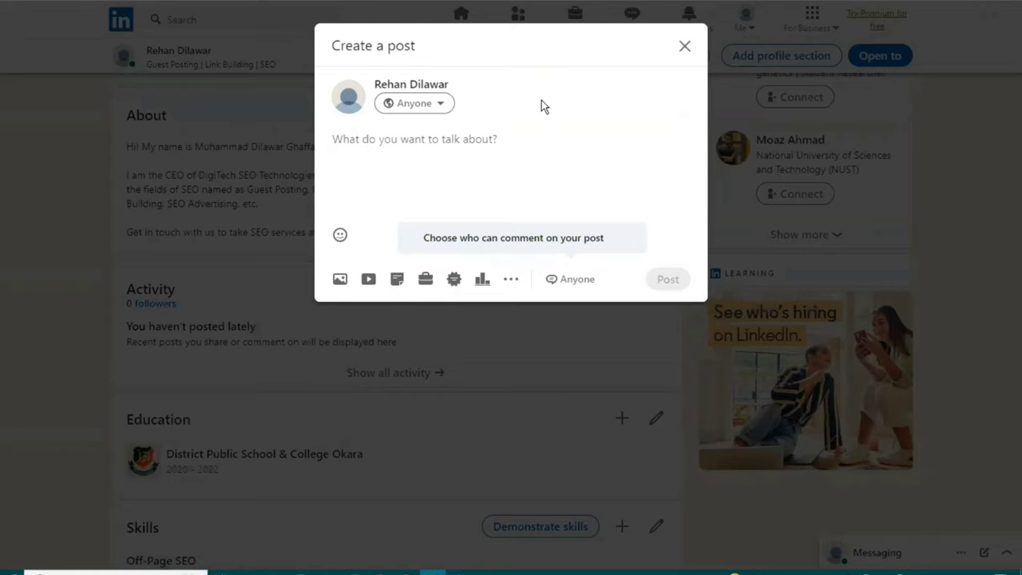
pyautogui.click(684, 47)
# Review the finished profile from its Skills and Interests sections up to the banner, and go to the home feed.
pyautogui.scroll(-3, 461, 296)
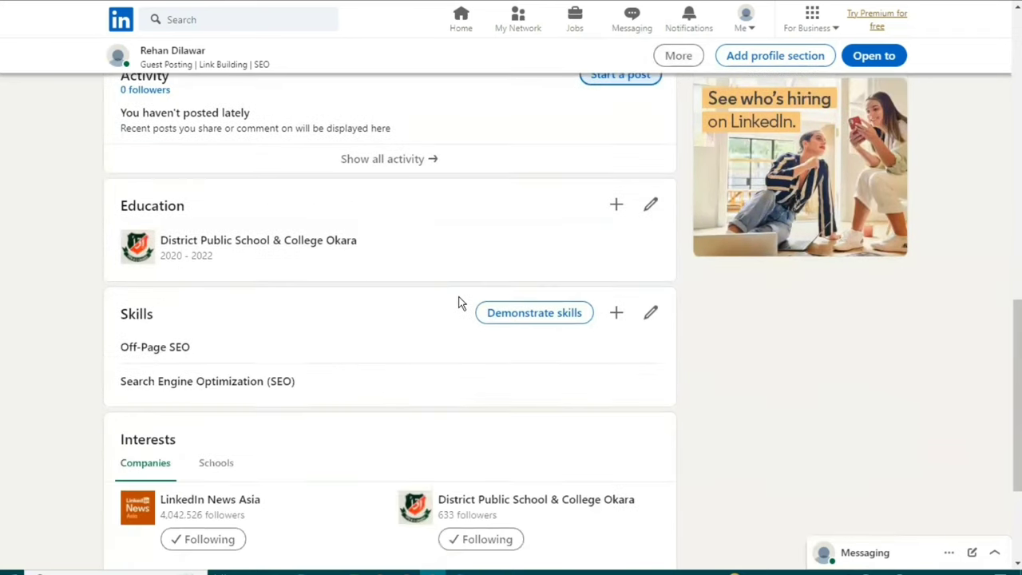
pyautogui.scroll(10, 455, 295)
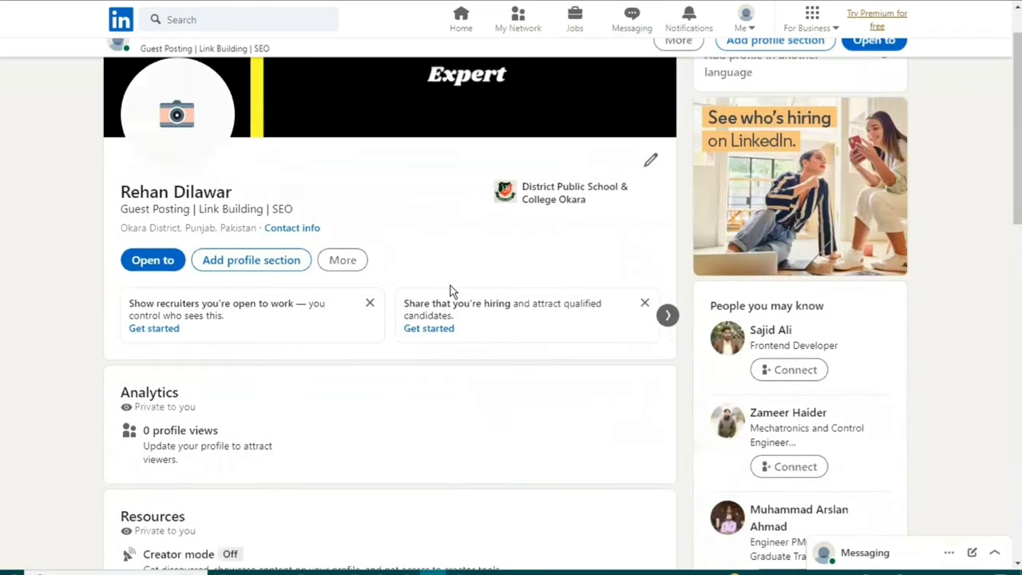
pyautogui.scroll(-2, 450, 287)
pyautogui.scroll(2, 452, 293)
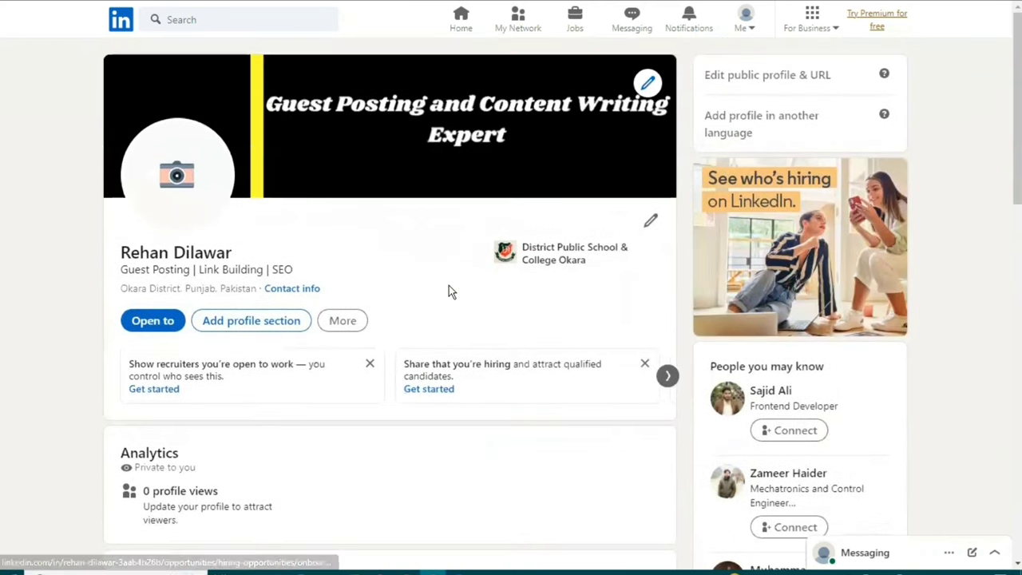
pyautogui.click(457, 30)
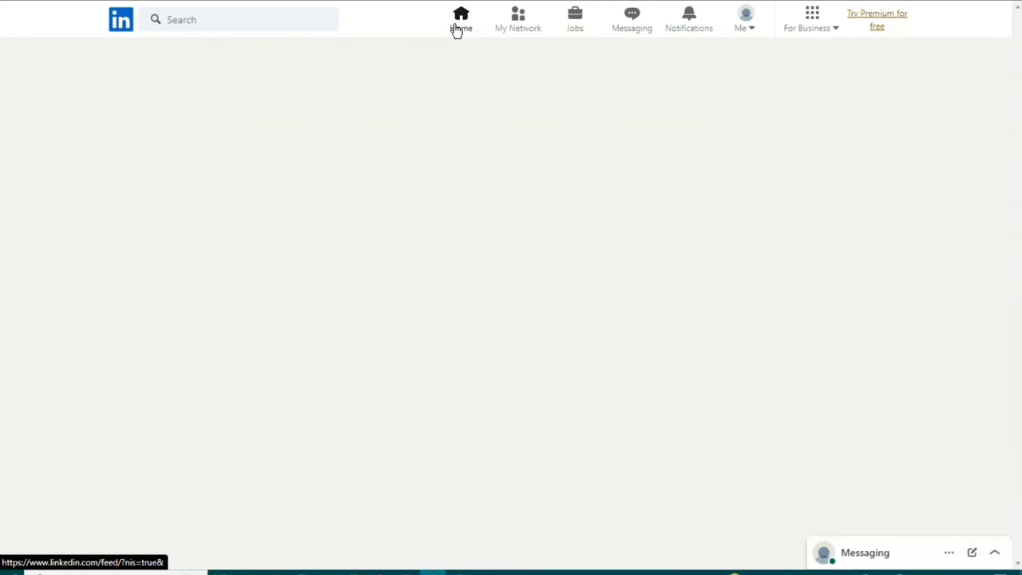